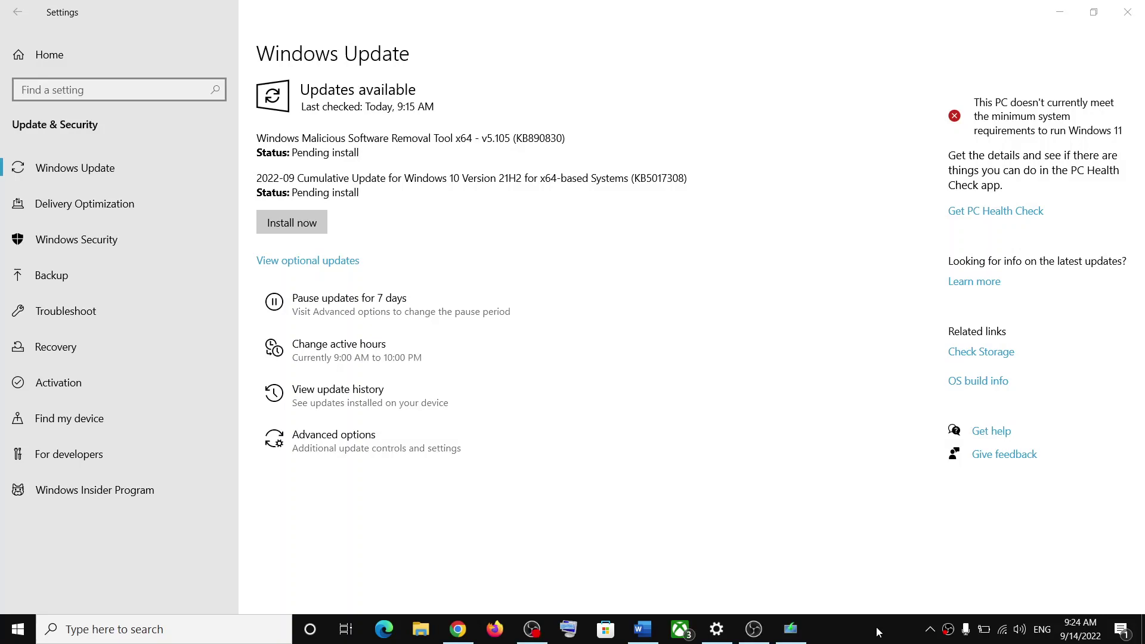
# - Restore Windows Update settings and start installing the pending updates
pyautogui.press('super+d')
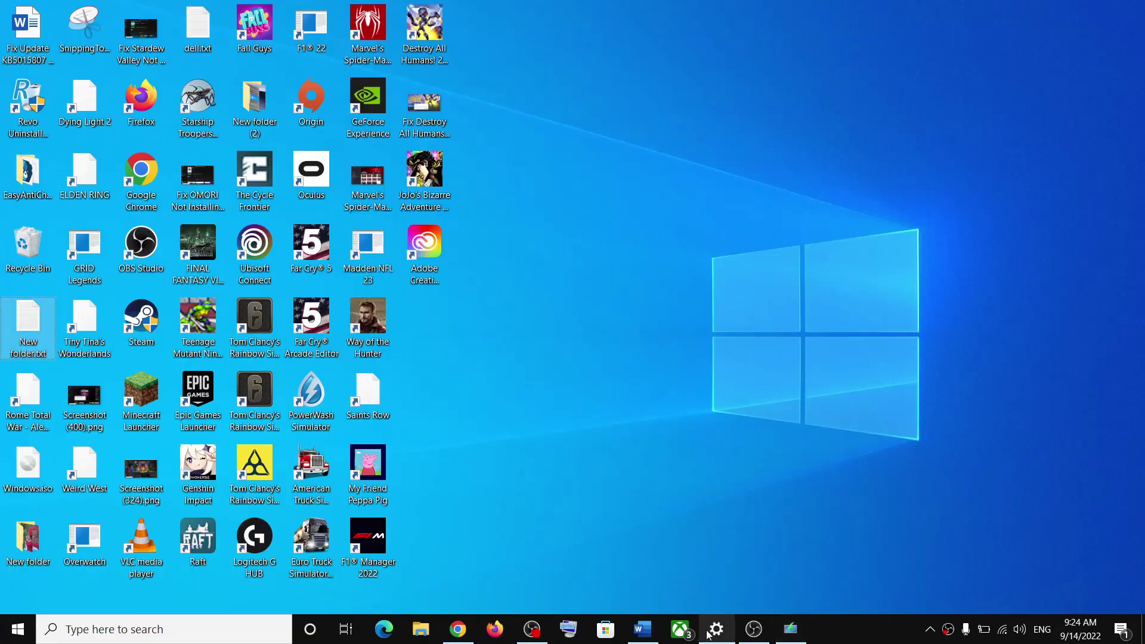
pyautogui.click(717, 629)
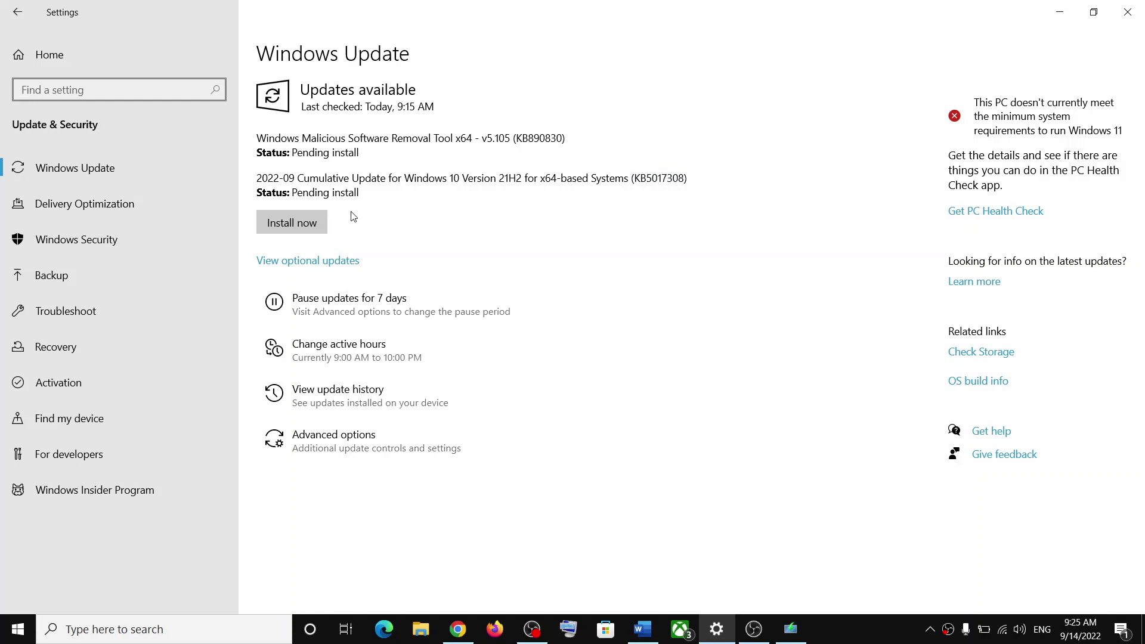
pyautogui.click(292, 223)
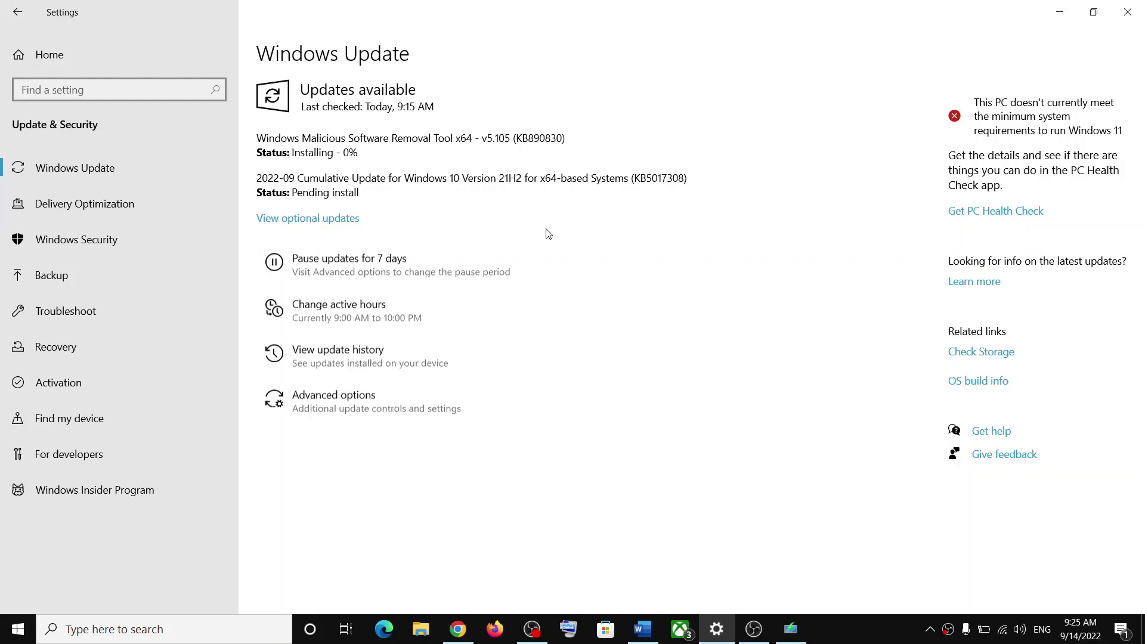
# - Check the guide's step 1 troubleshooter heading, then return to Settings
pyautogui.click(641, 629)
pyautogui.moveTo(186, 324); pyautogui.dragTo(726, 324)
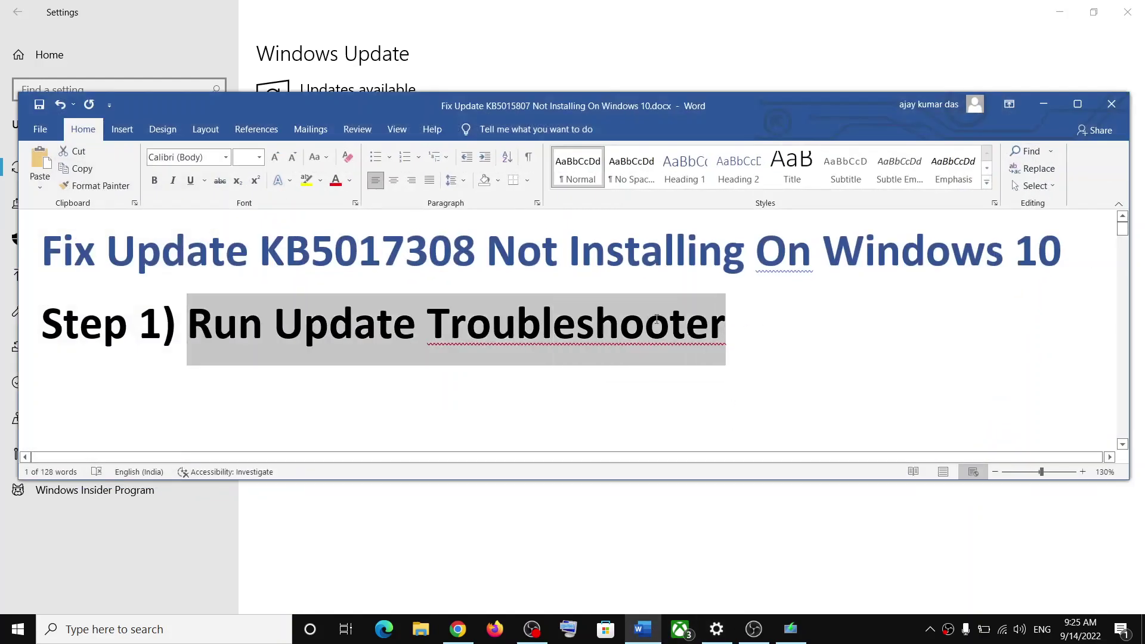
pyautogui.click(18, 489)
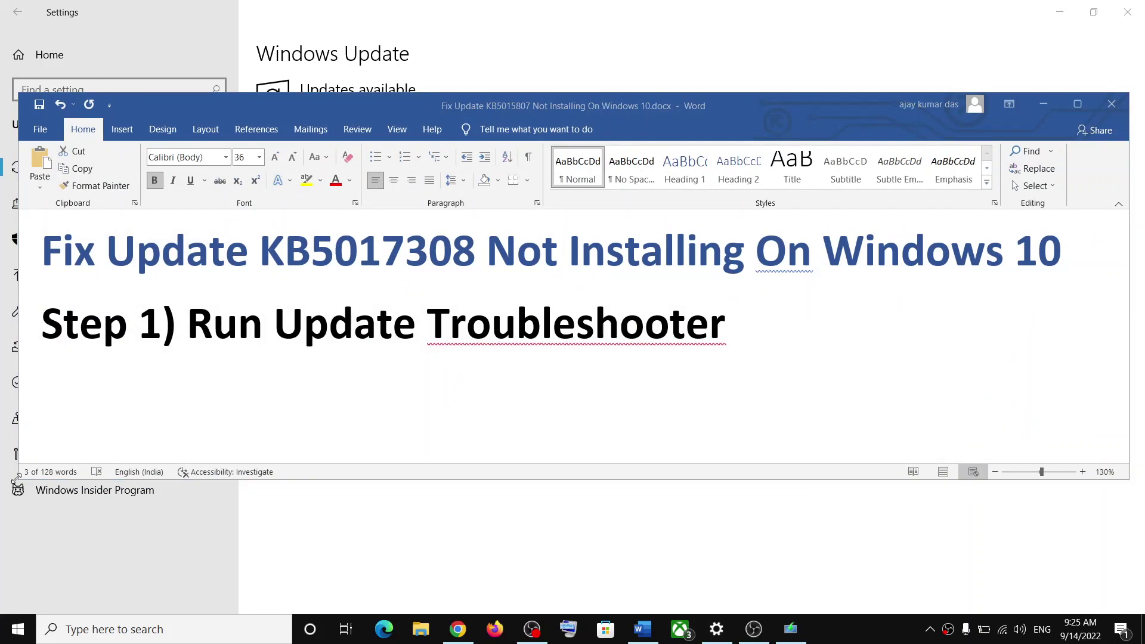
pyautogui.click(18, 629)
pyautogui.click(45, 557)
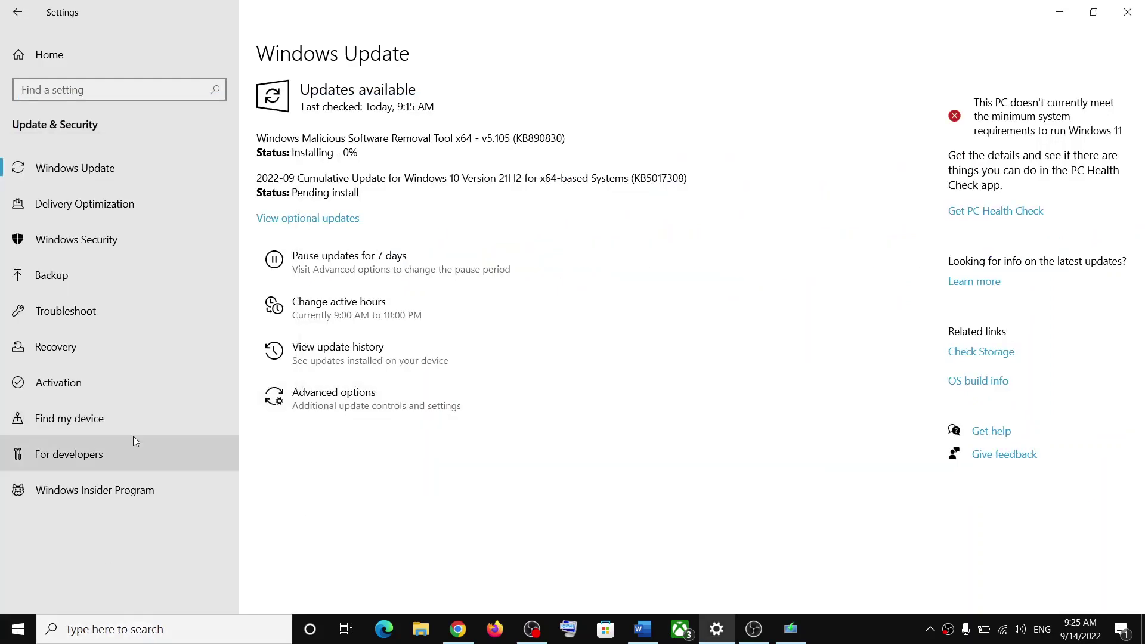
# - Run the Windows Update troubleshooter from Update & Security's additional troubleshooters
pyautogui.click(50, 54)
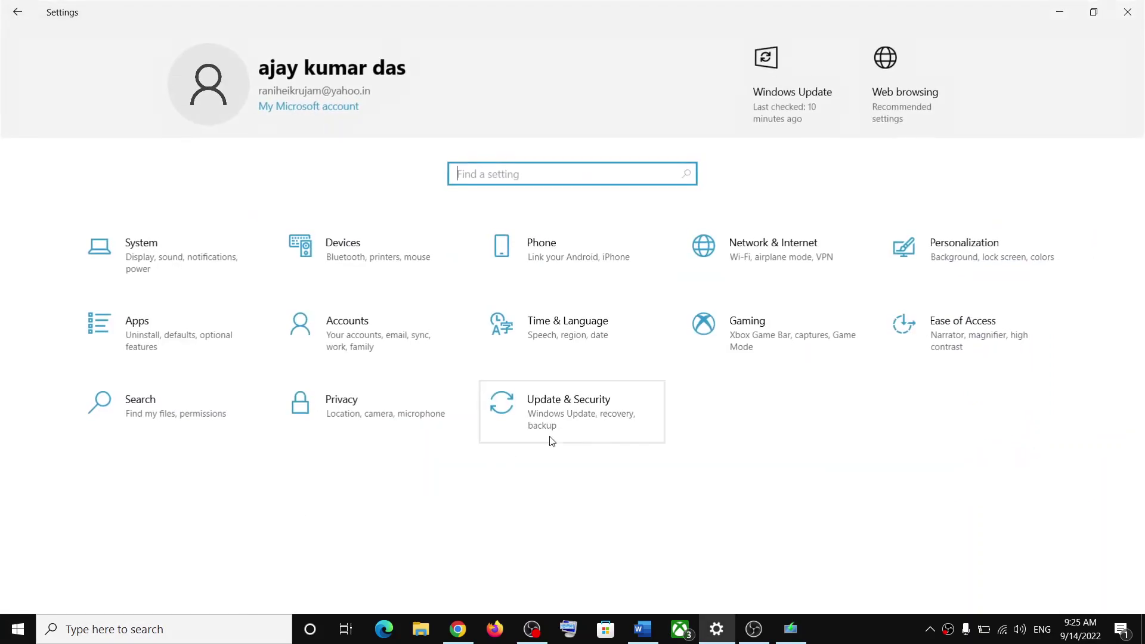
pyautogui.click(630, 417)
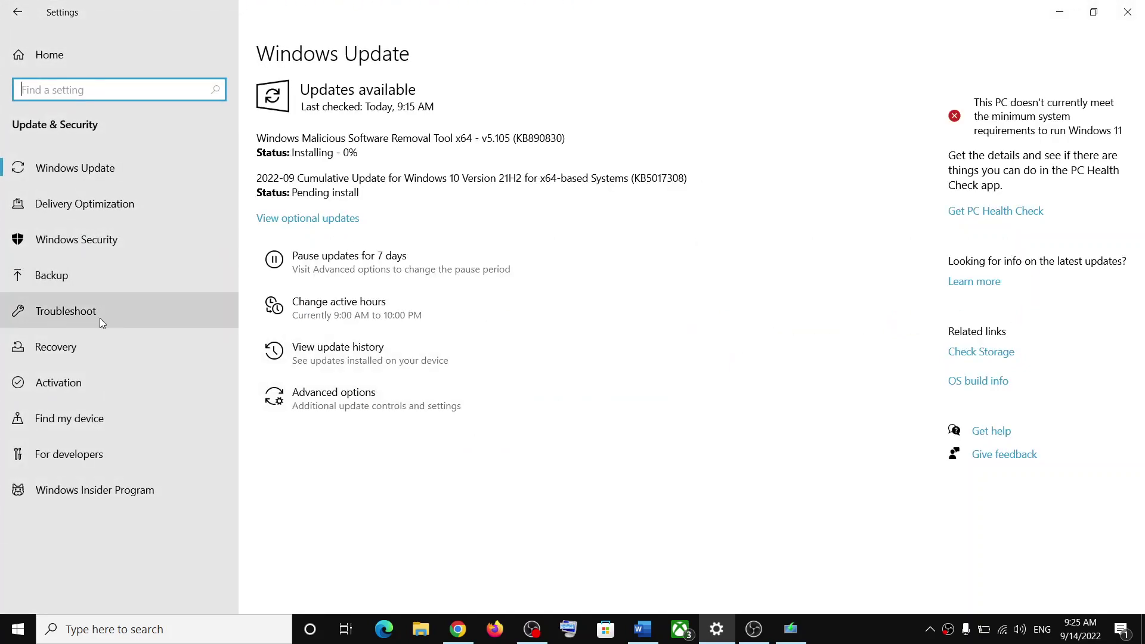
pyautogui.click(121, 316)
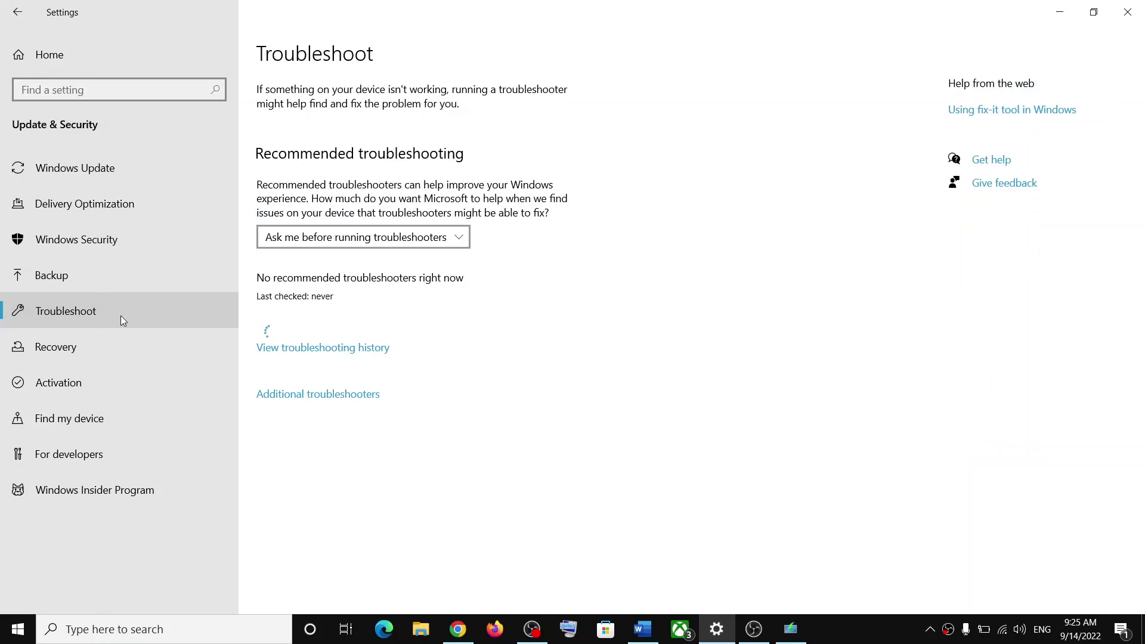
pyautogui.click(351, 400)
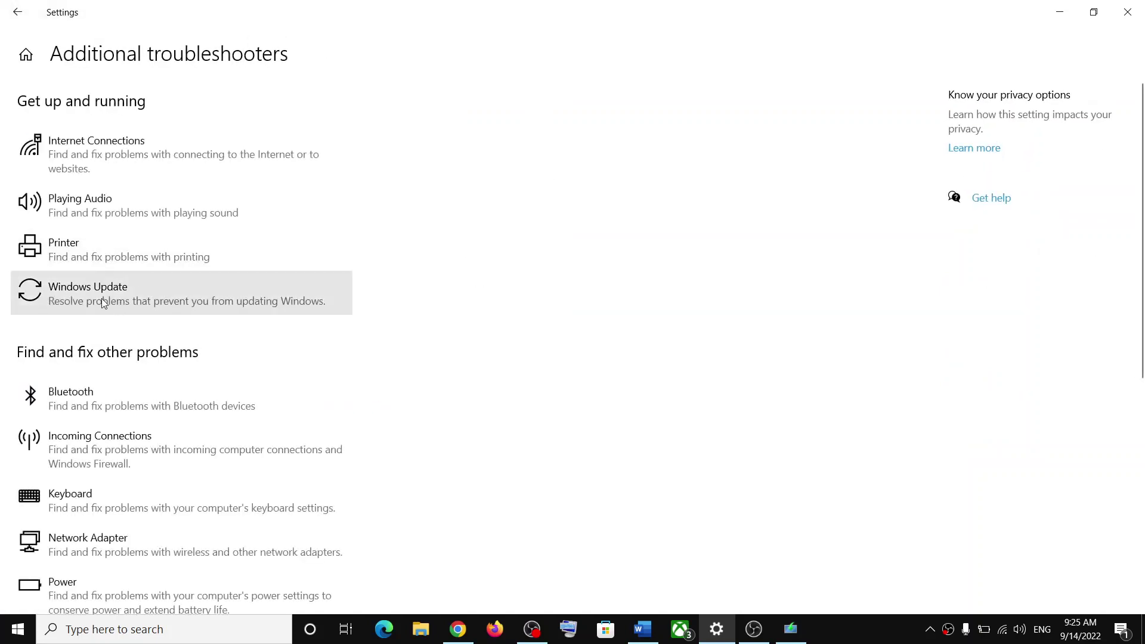
pyautogui.click(103, 302)
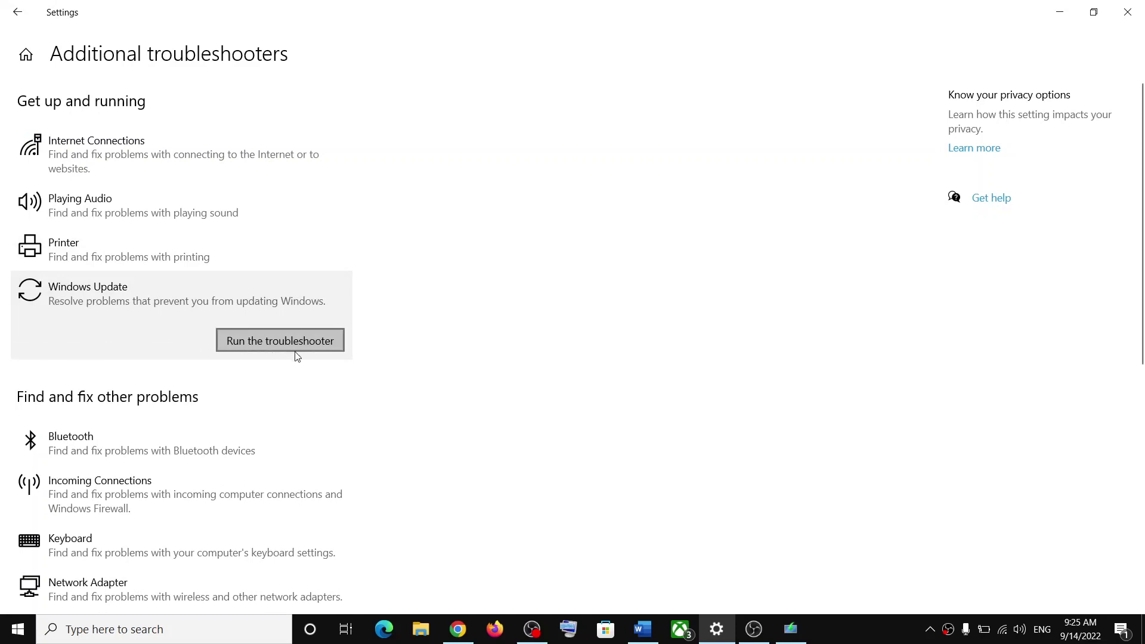
pyautogui.click(280, 339)
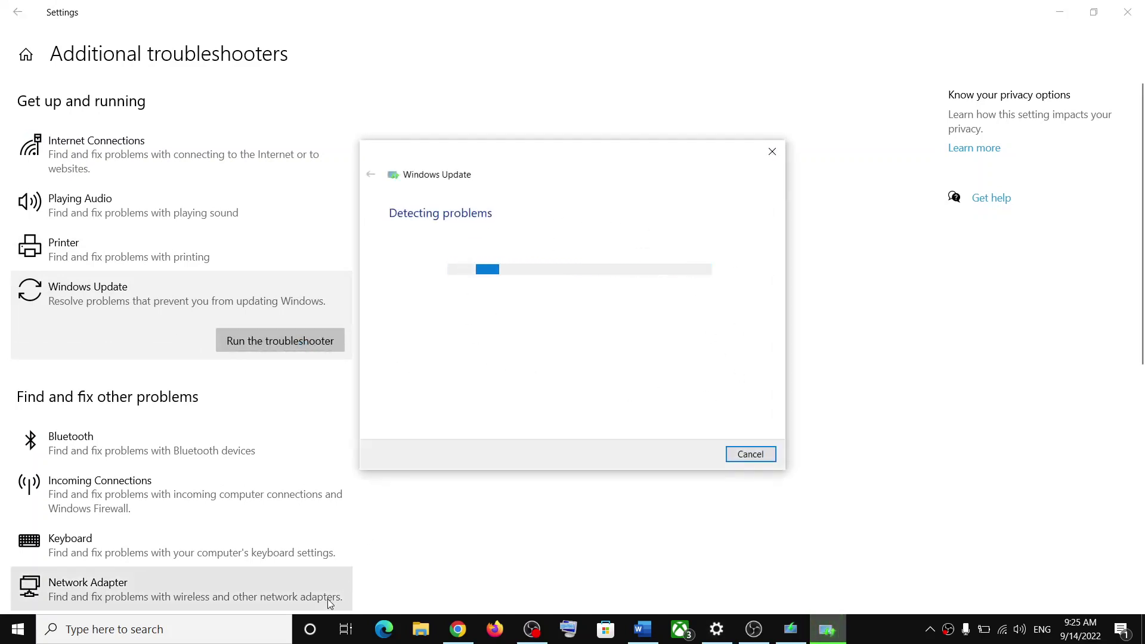
# - Dismiss the Start menu and close the troubleshooter detection dialog
pyautogui.click(18, 629)
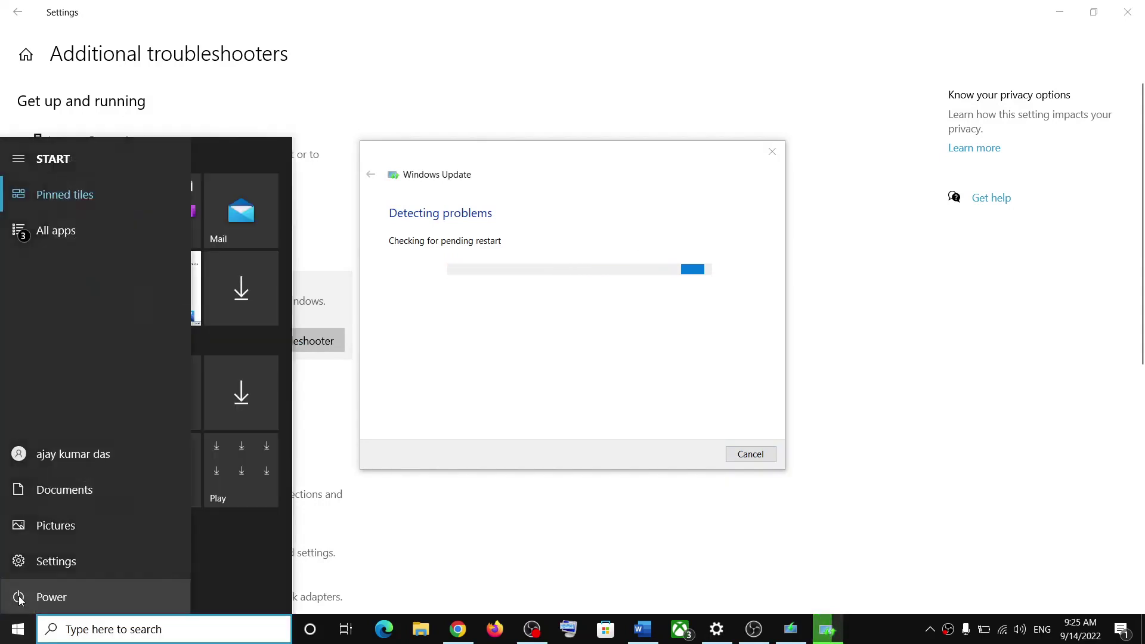
pyautogui.click(26, 593)
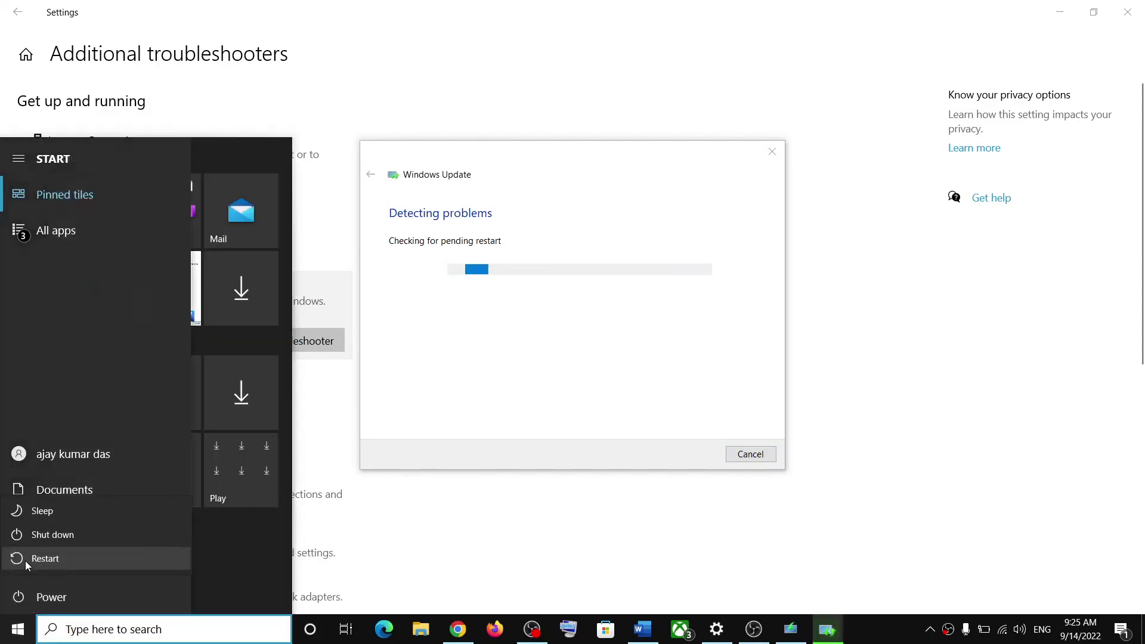
pyautogui.click(626, 206)
pyautogui.click(772, 152)
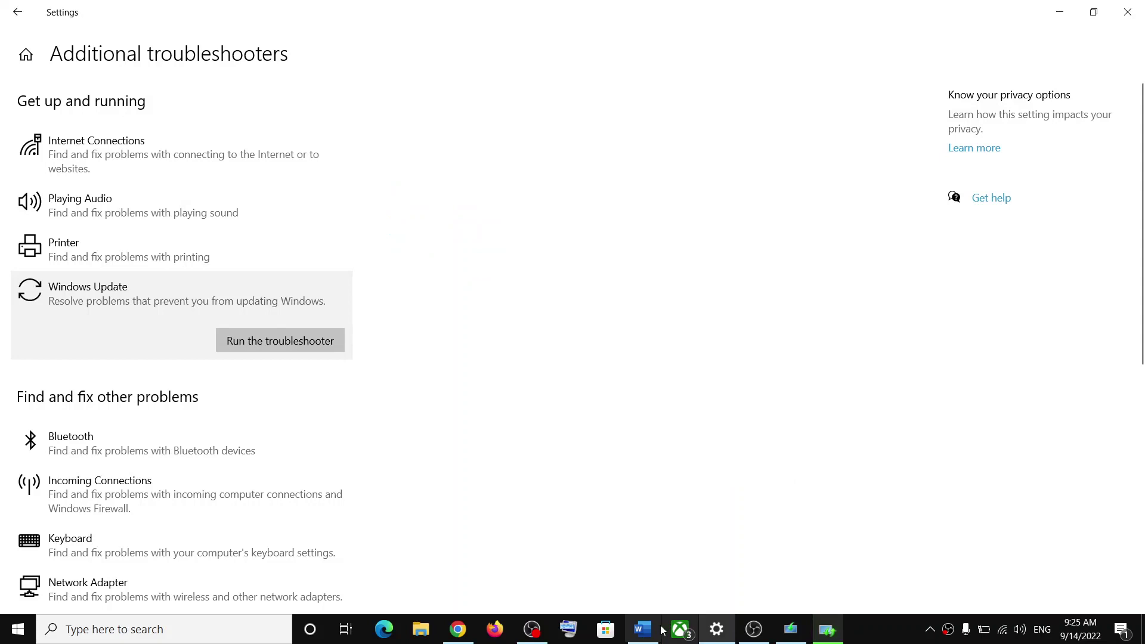
# - Copy the Step 2 Update Assistant link from the Word guide and switch to Chrome
pyautogui.click(641, 628)
pyautogui.scroll(-2, 384, 345)
pyautogui.click(383, 345)
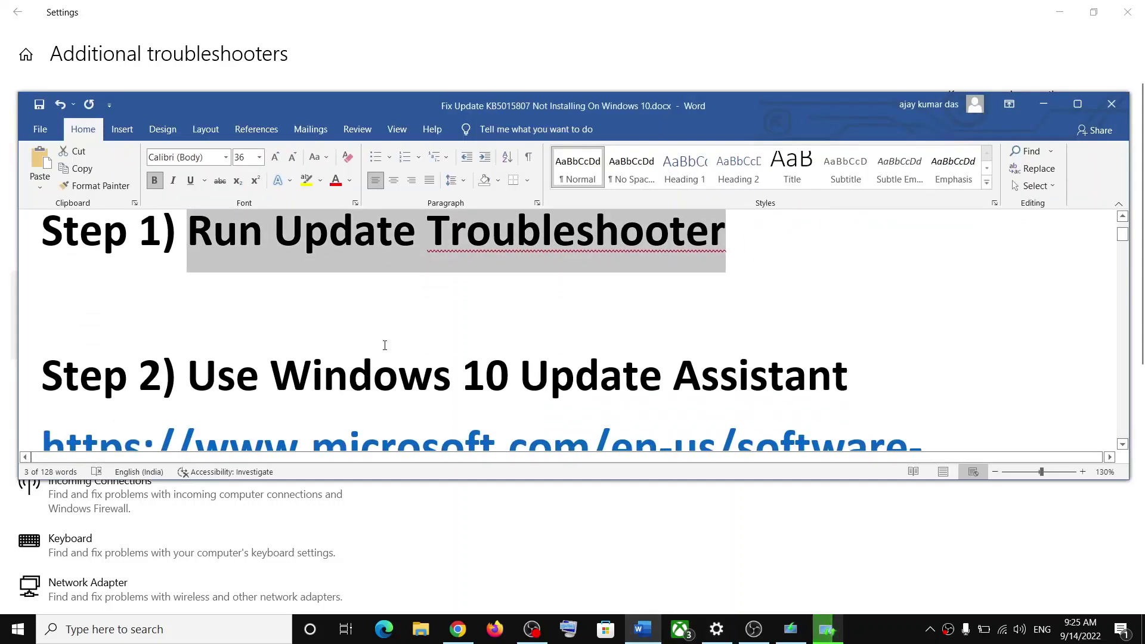
pyautogui.scroll(-2, 384, 346)
pyautogui.scroll(-1, 417, 323)
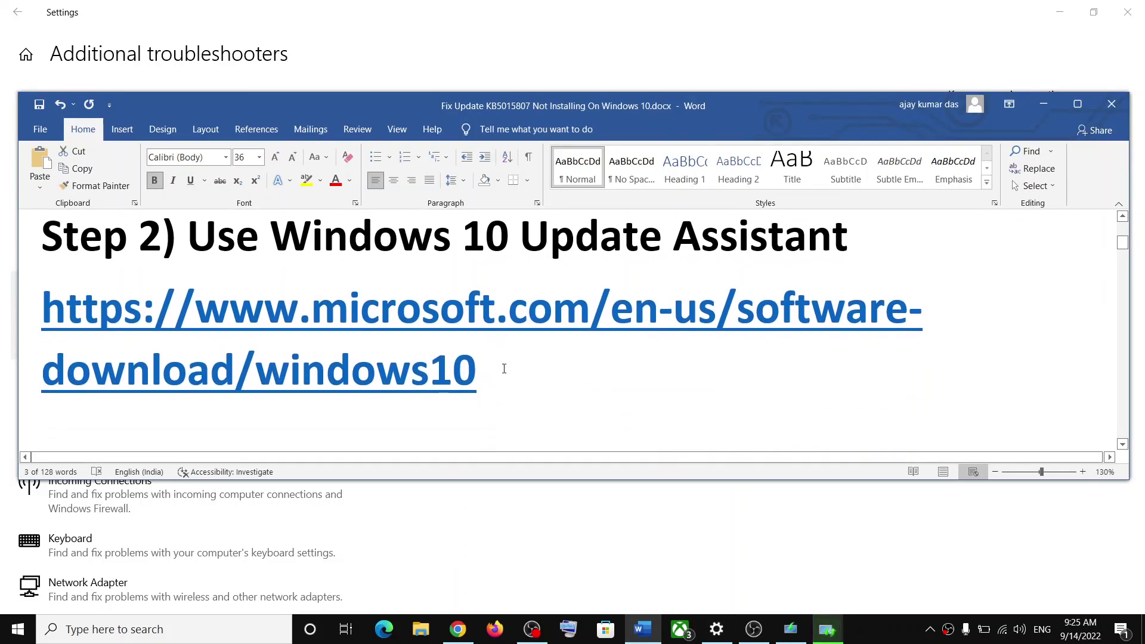
pyautogui.tripleClick(417, 322)
pyautogui.rightClick(284, 338)
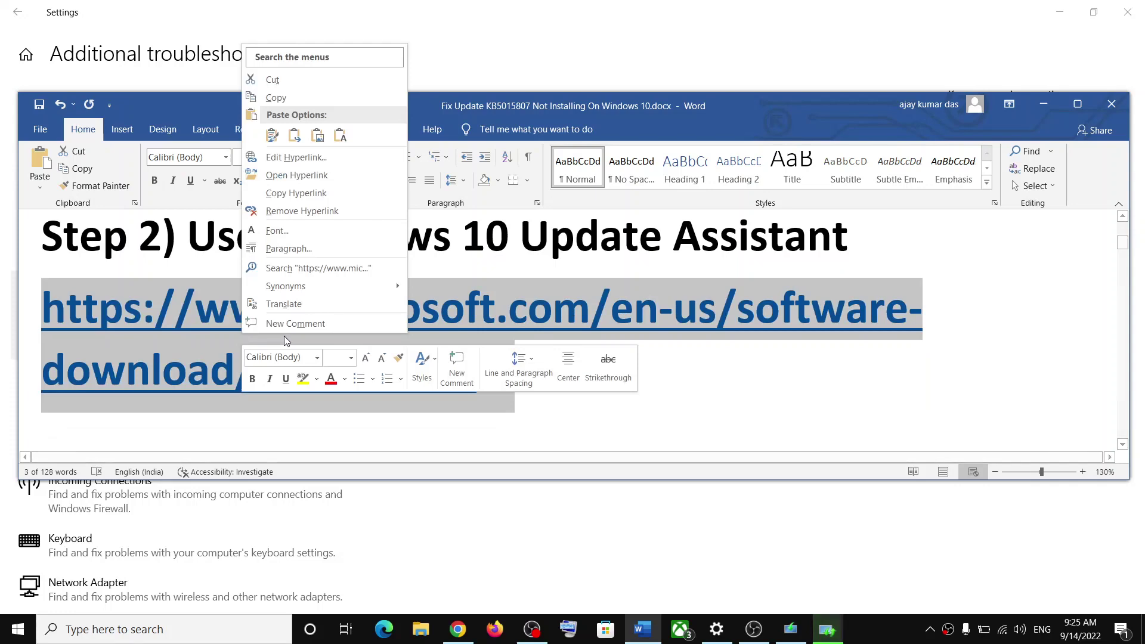
pyautogui.click(275, 97)
pyautogui.click(457, 629)
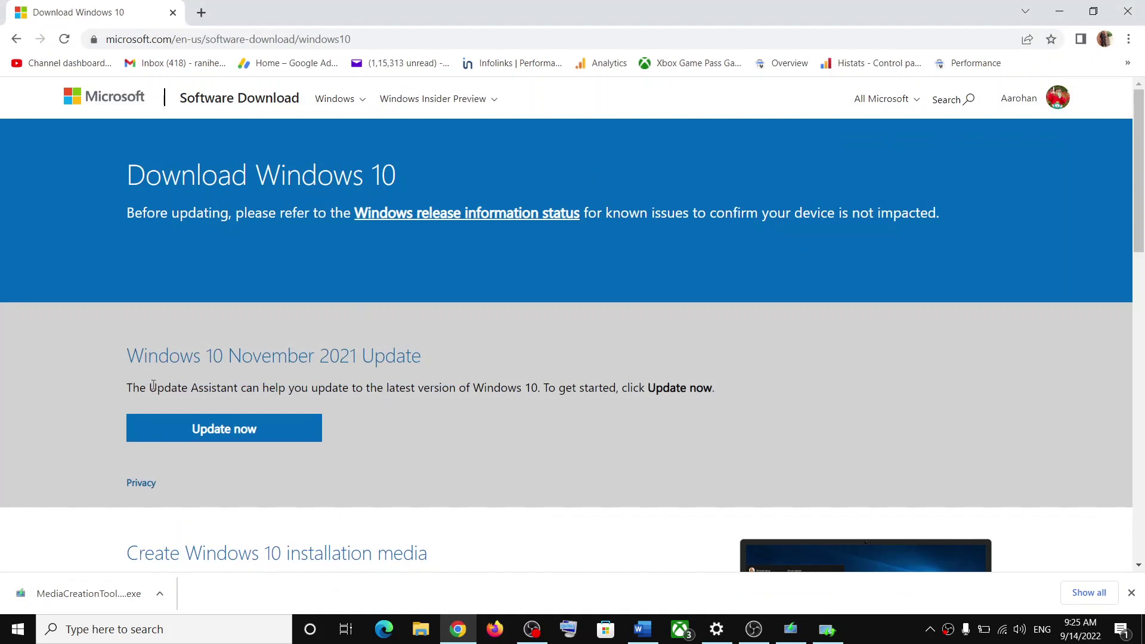
# - Download and run the Windows 10 Update Assistant, then close its window
pyautogui.moveTo(150, 387); pyautogui.dragTo(252, 387)
pyautogui.click(240, 431)
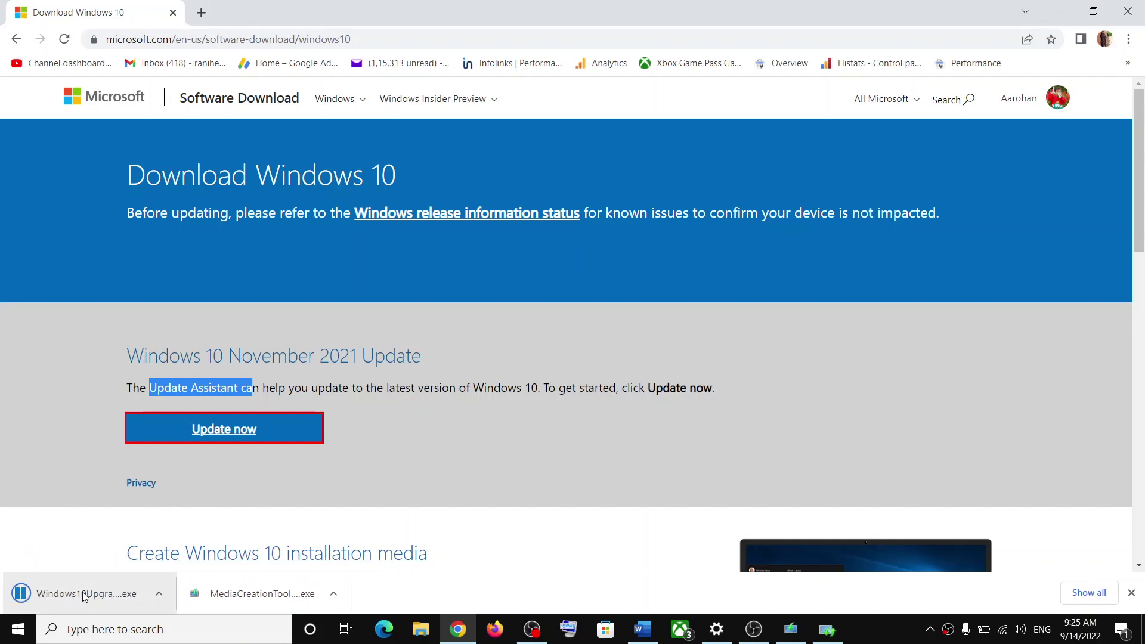
pyautogui.click(79, 595)
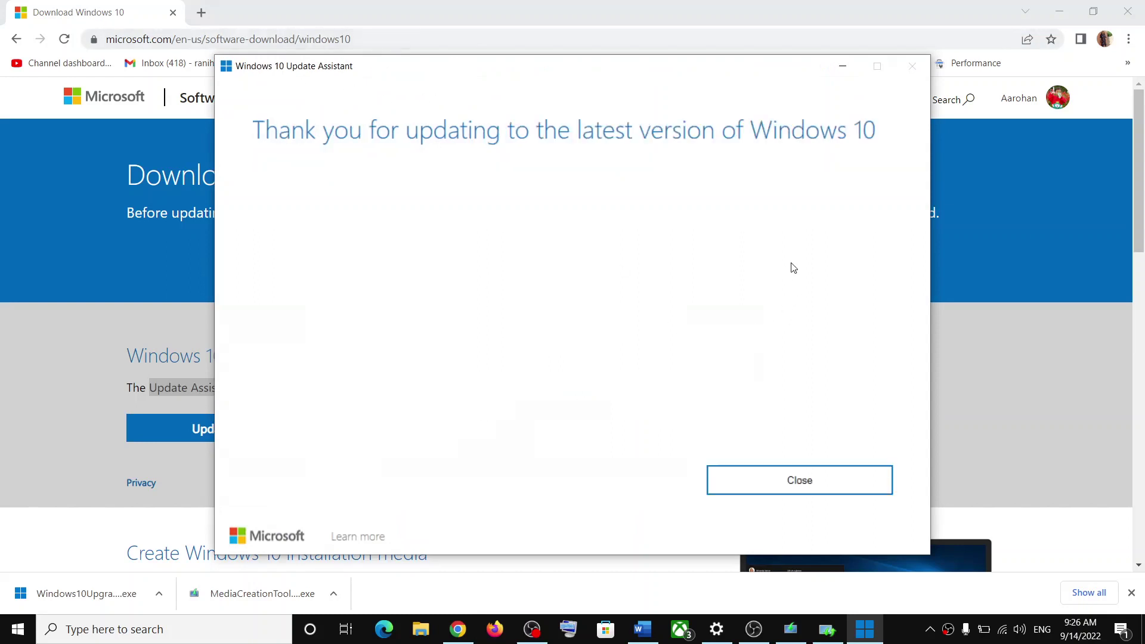
pyautogui.click(800, 483)
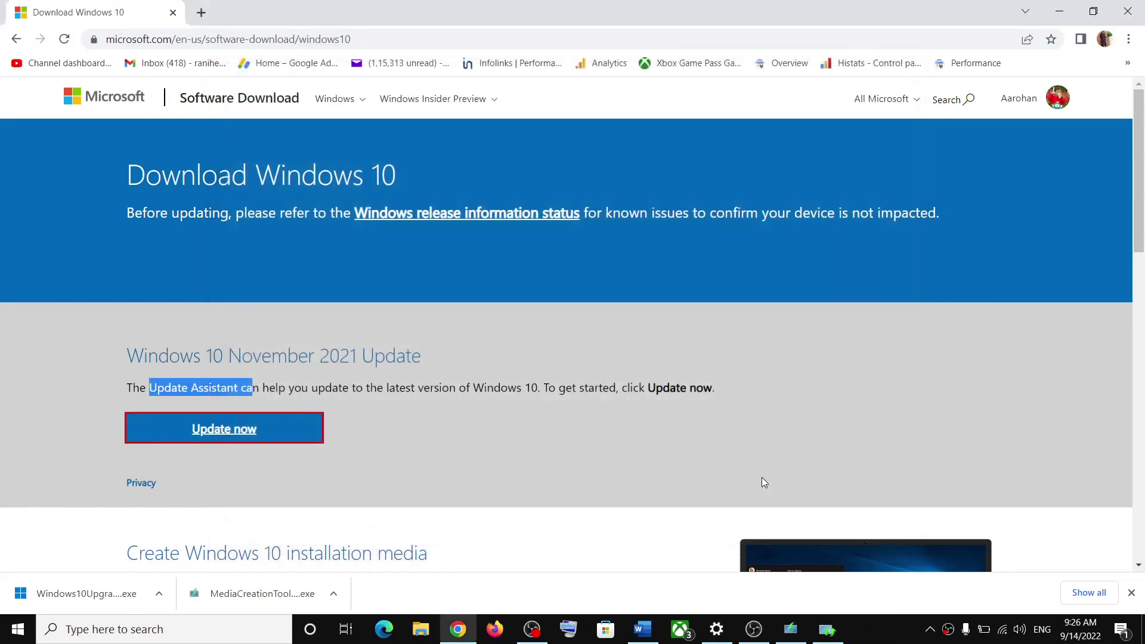
# - Copy the Step 3 Windows Update reset commands from the guide and search for Notepad
pyautogui.click(641, 629)
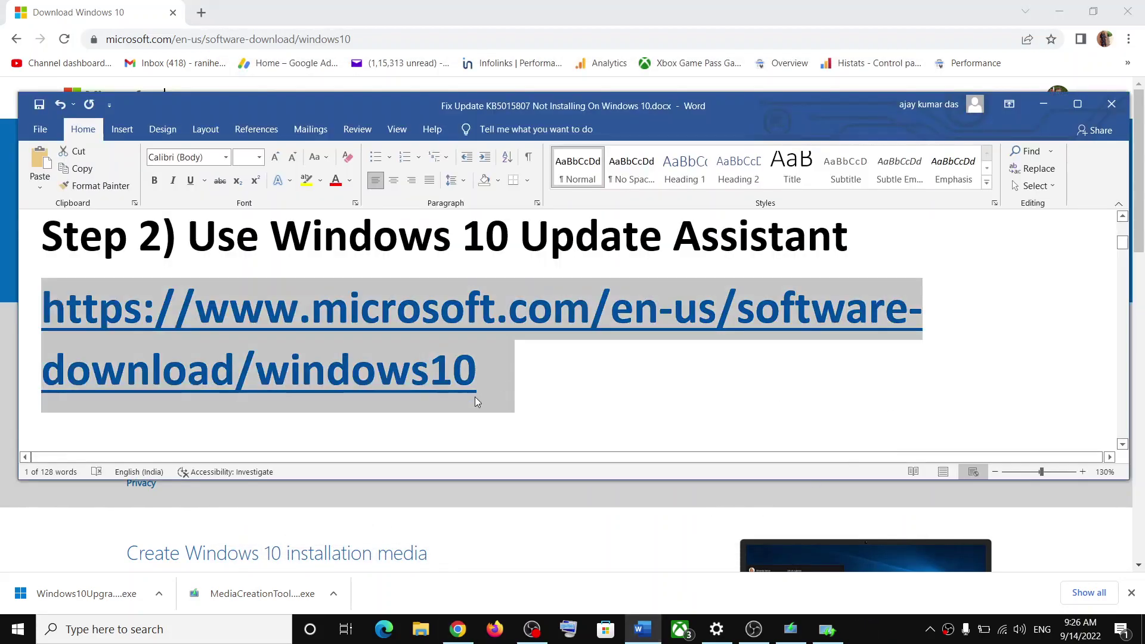
pyautogui.scroll(-3, 469, 382)
pyautogui.scroll(-3, 358, 358)
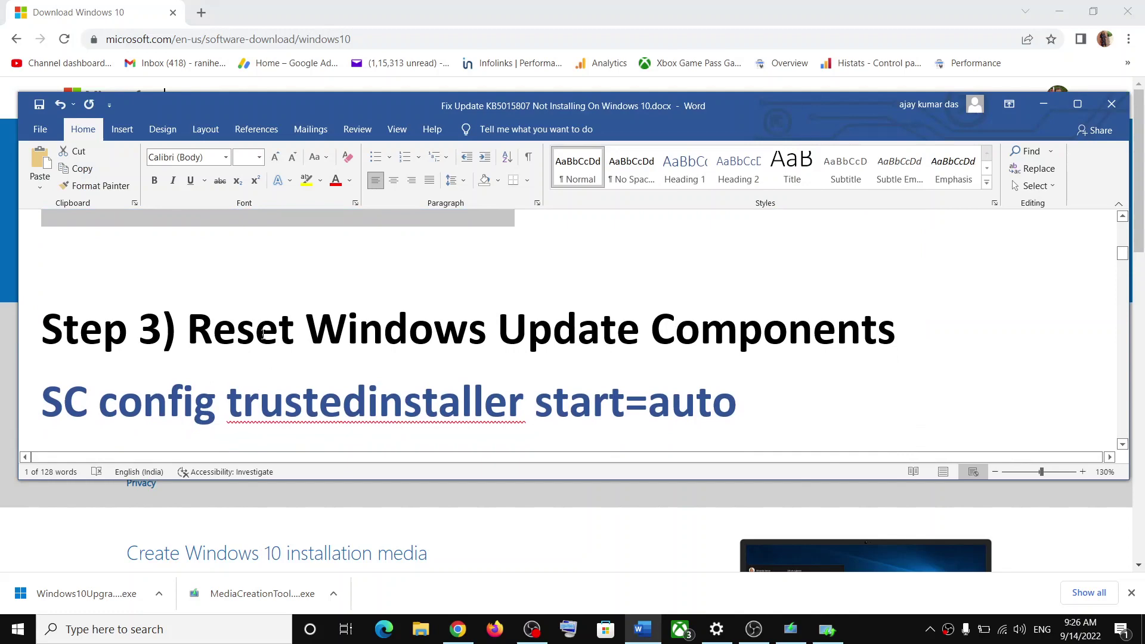
pyautogui.moveTo(40, 354)
pyautogui.mouseDown()
pyautogui.moveTo(302, 442)
pyautogui.moveTo(402, 335)
pyautogui.mouseUp()
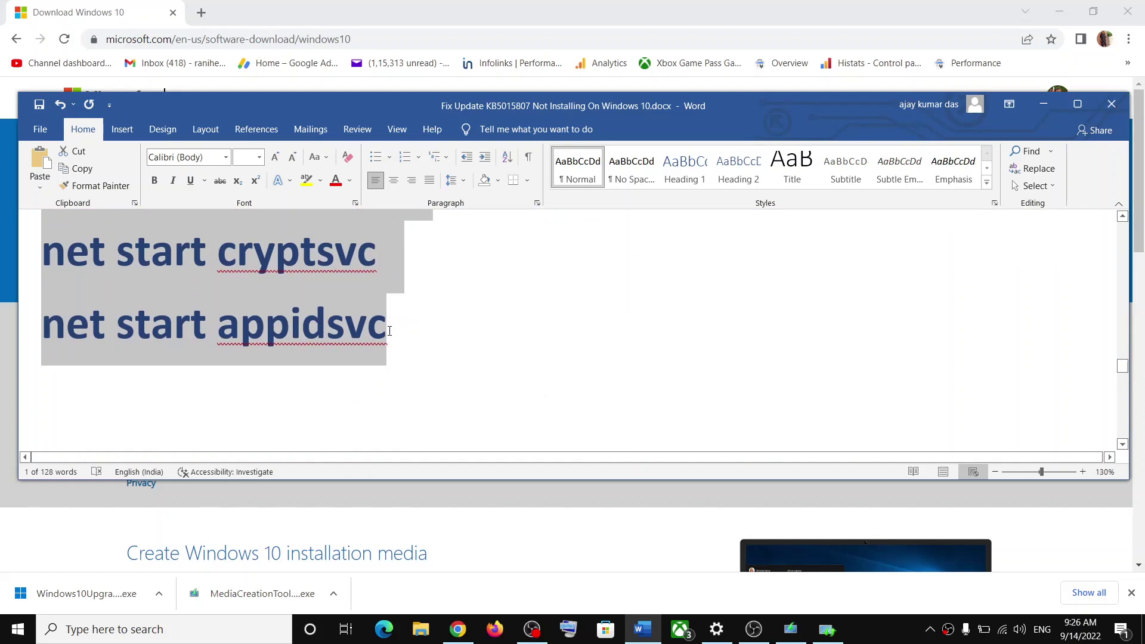
pyautogui.rightClick(248, 293)
pyautogui.click(284, 349)
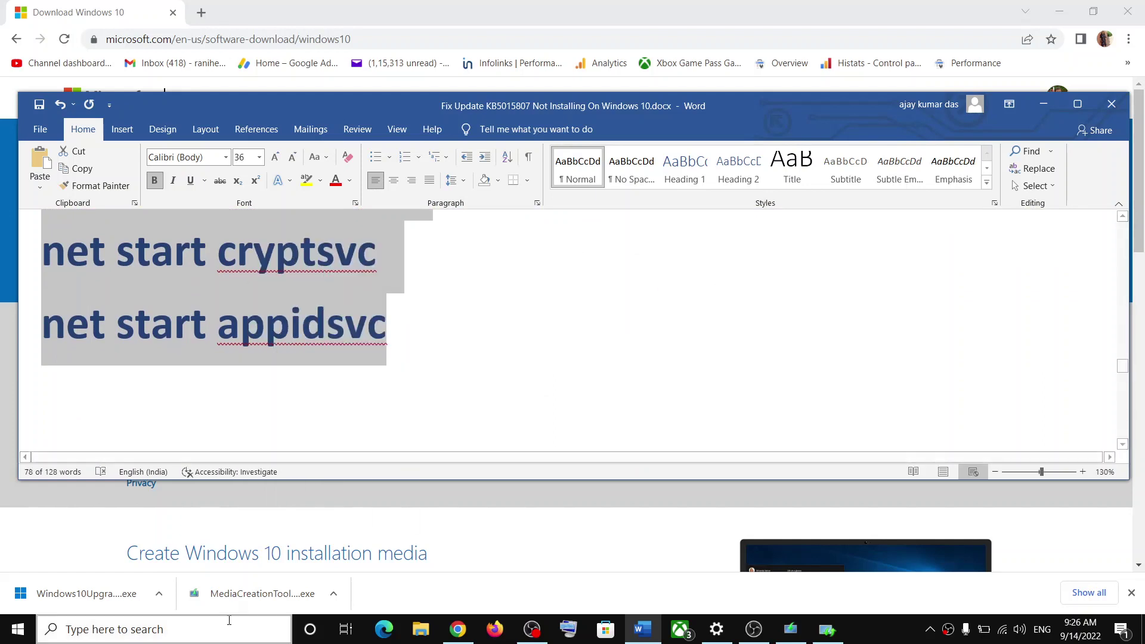
pyautogui.click(226, 629)
pyautogui.write('notepad')
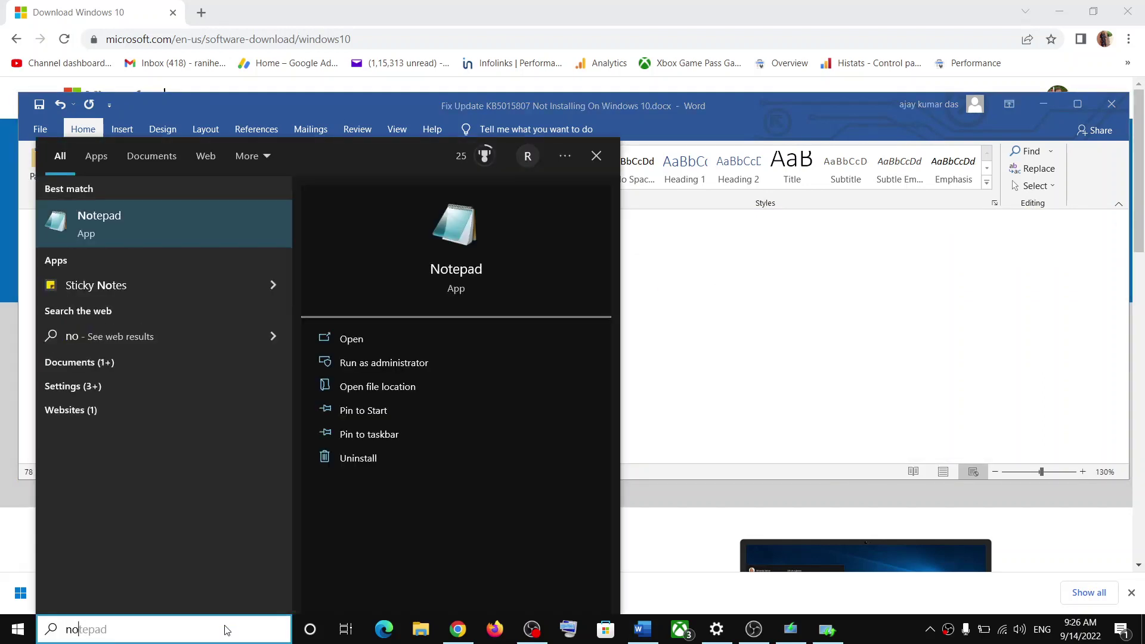
# - Paste the copied reset commands into a new Notepad note
pyautogui.press('Return')
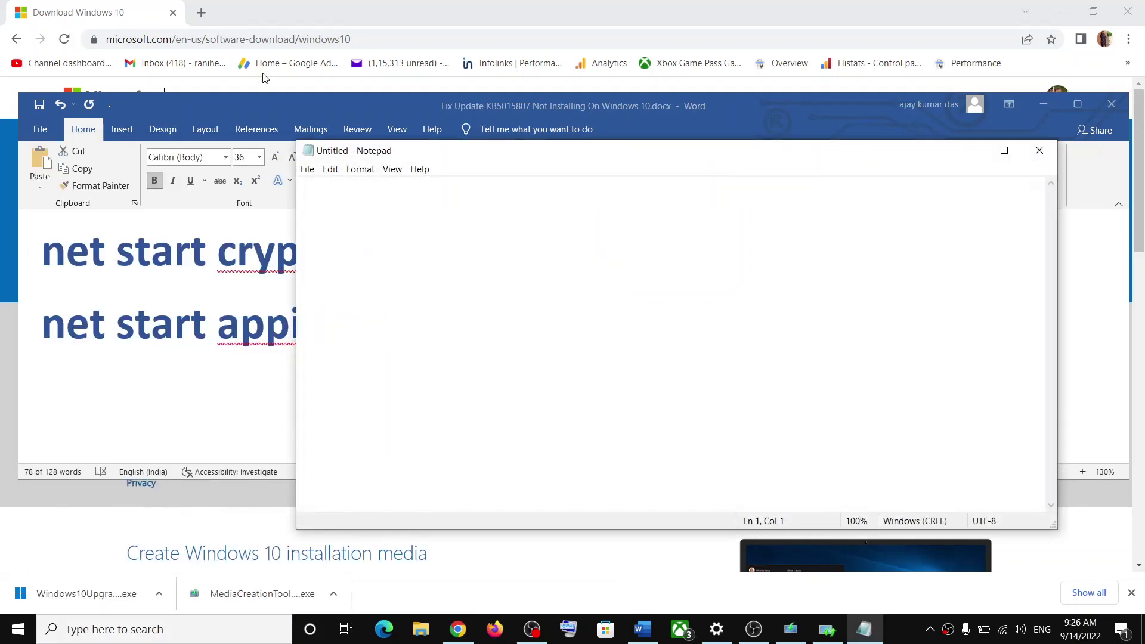
pyautogui.rightClick(516, 261)
pyautogui.click(528, 331)
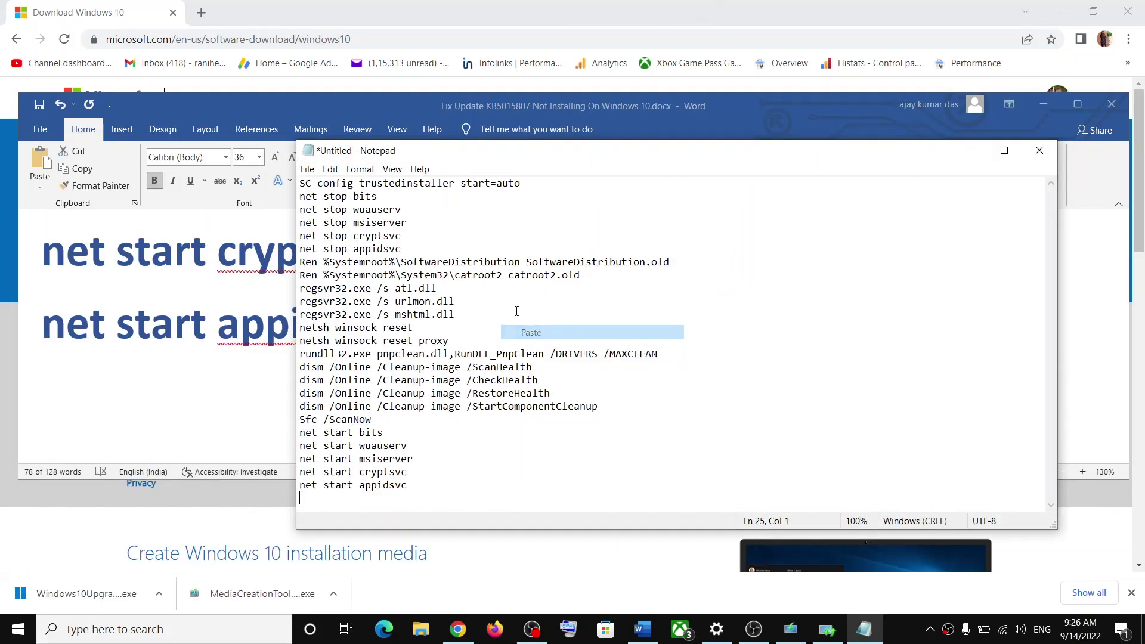
# - Save the note to the Desktop as Wufix.bat with All Files type, then close Notepad
pyautogui.click(308, 169)
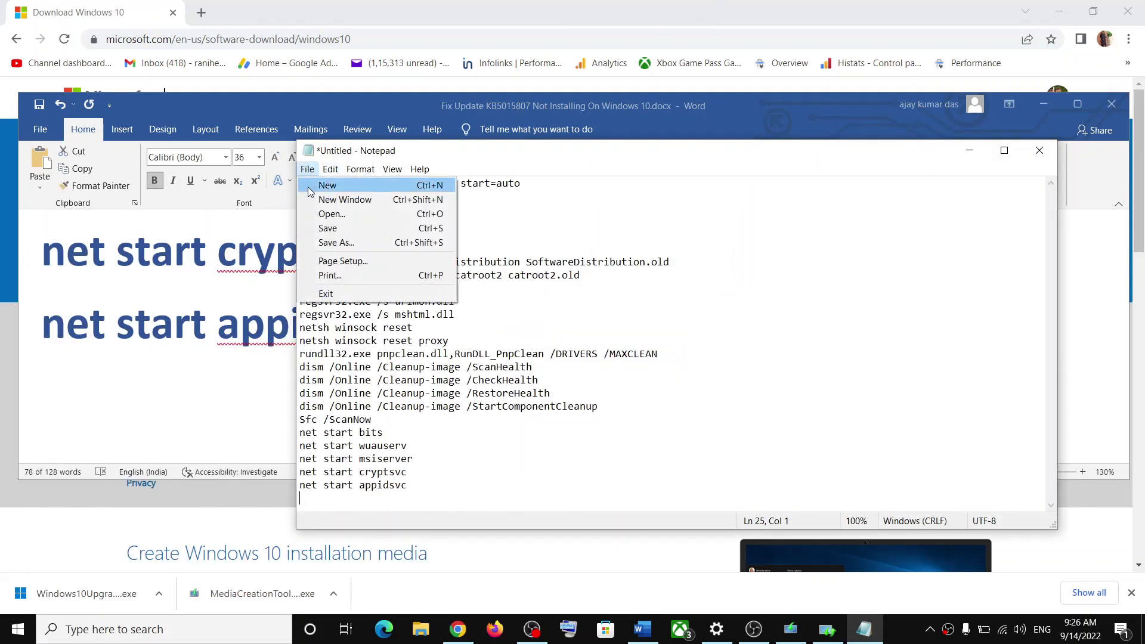
pyautogui.click(343, 244)
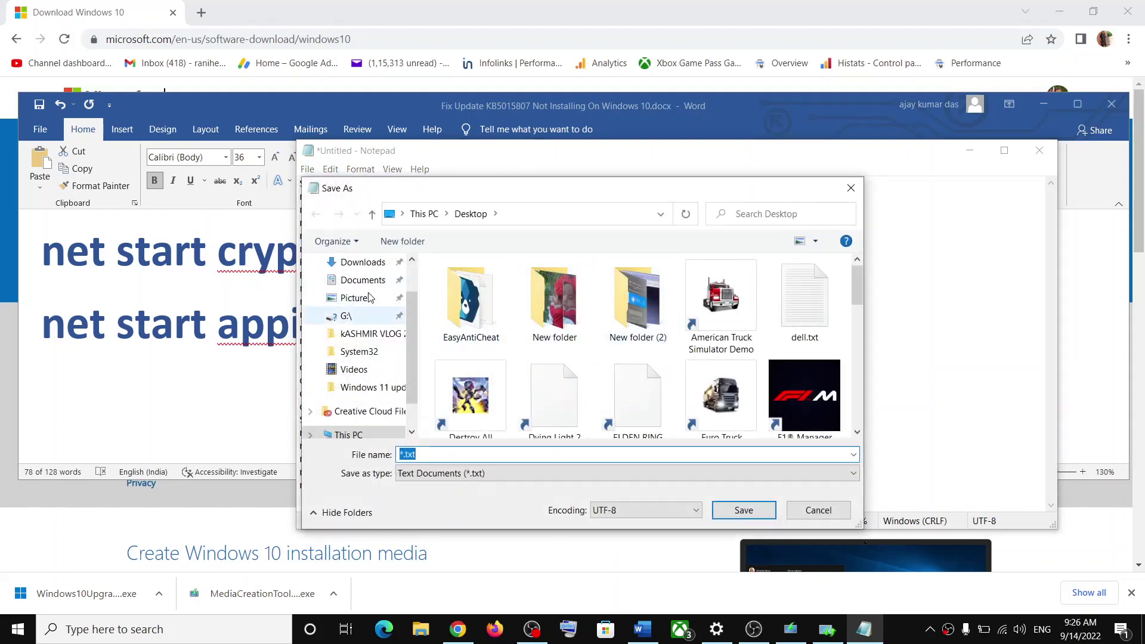
pyautogui.click(363, 296)
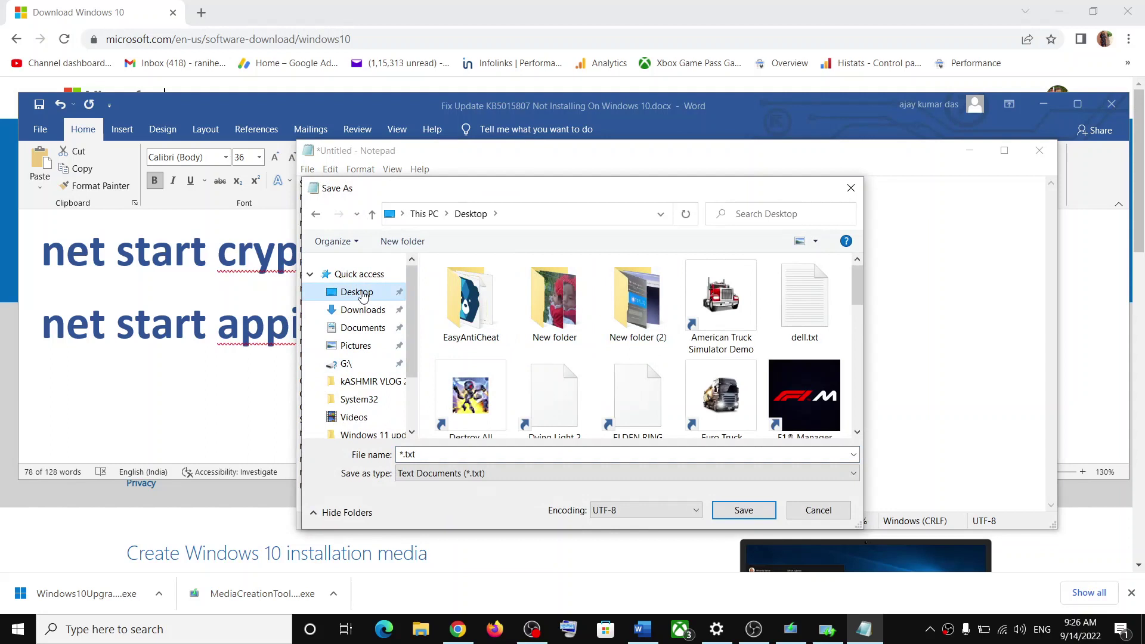
pyautogui.click(642, 629)
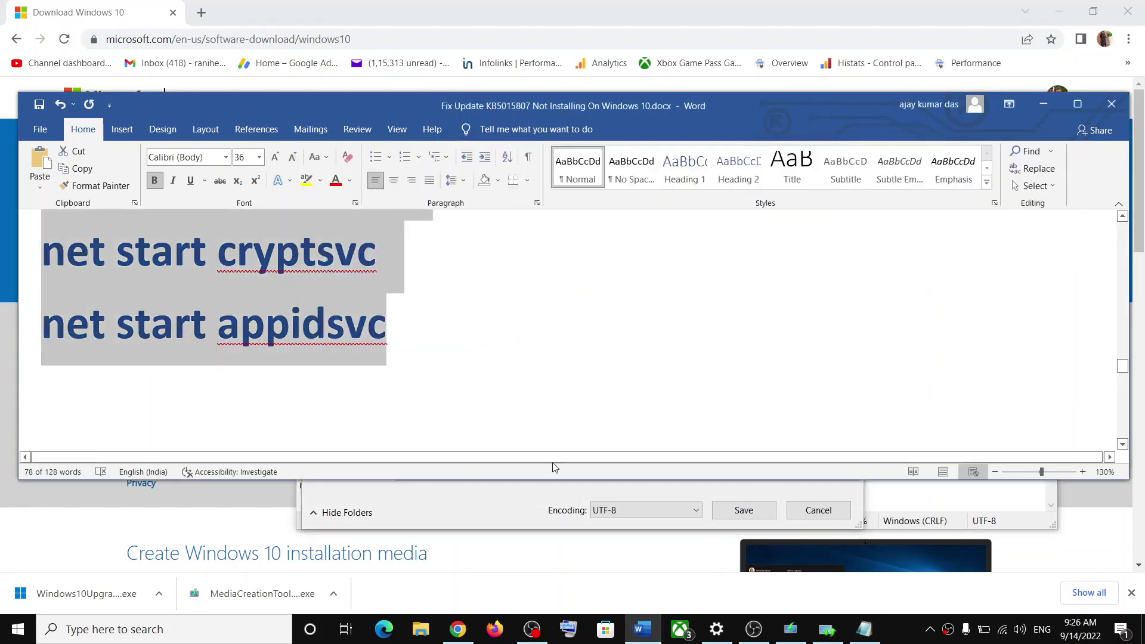
pyautogui.scroll(-3, 553, 358)
pyautogui.moveTo(395, 376); pyautogui.dragTo(208, 377)
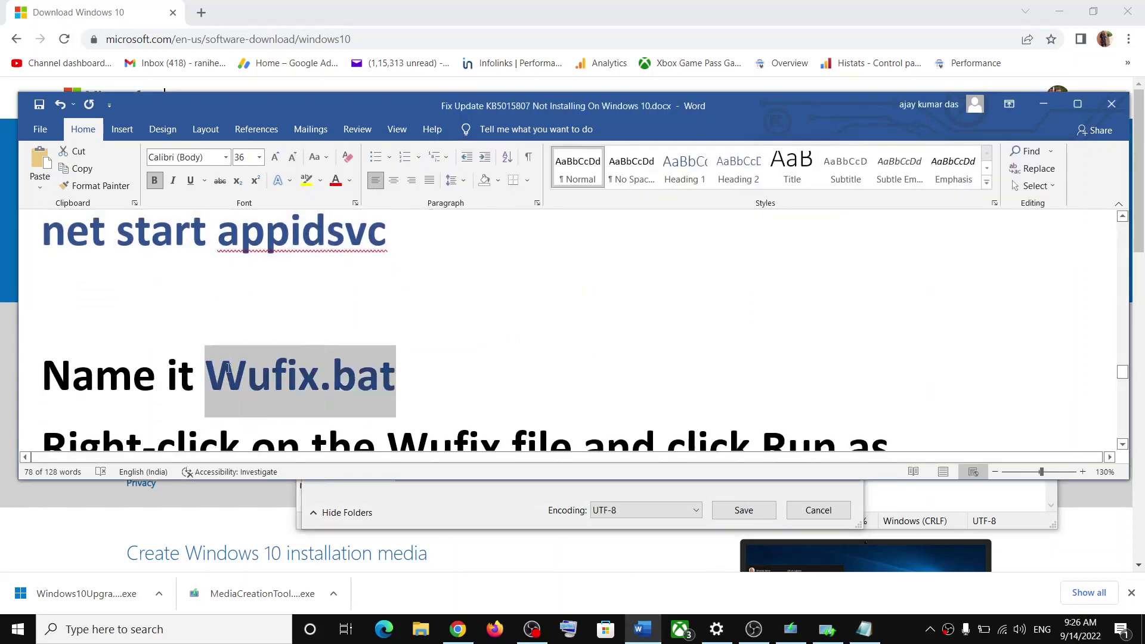
pyautogui.hotkey('alt', 'Tab')
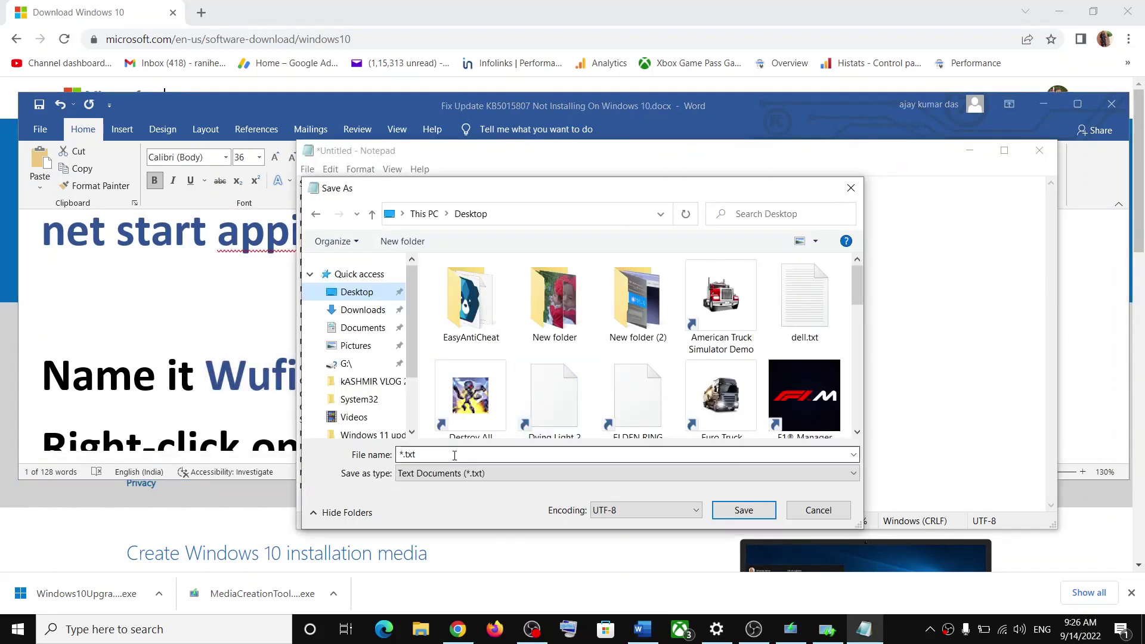
pyautogui.write('Wufix.bat')
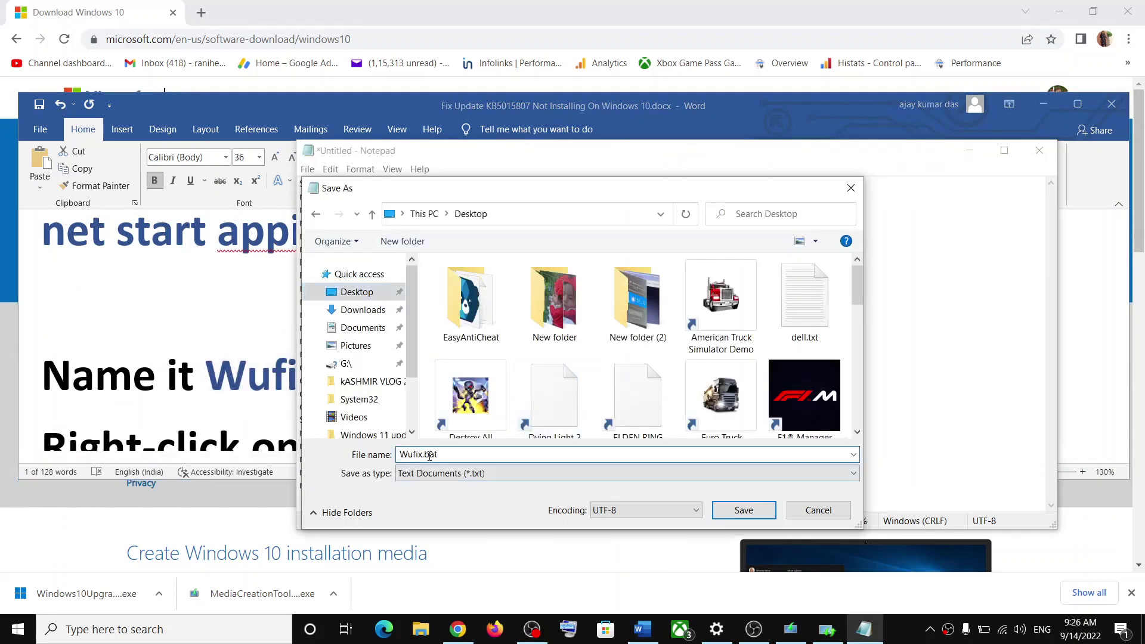
pyautogui.click(447, 473)
pyautogui.click(421, 500)
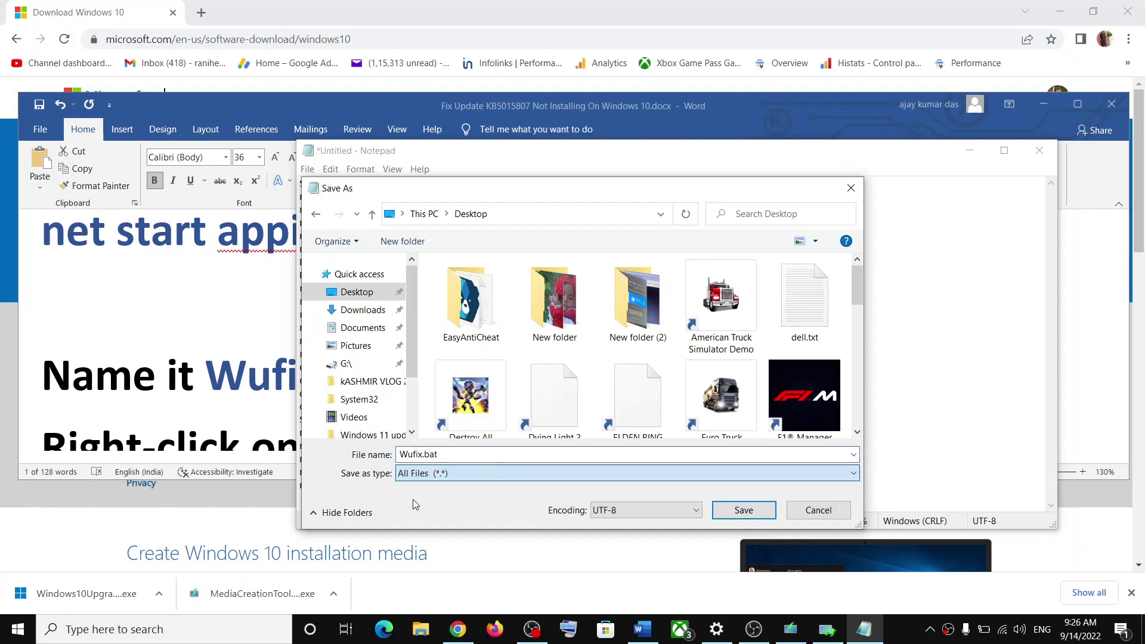
pyautogui.click(743, 510)
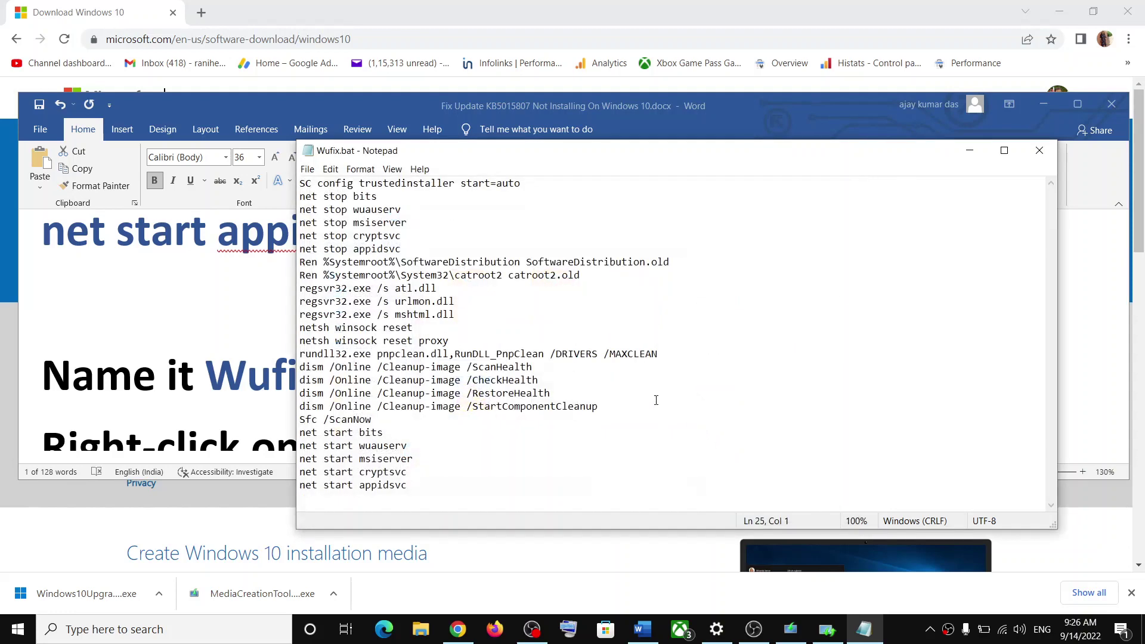
pyautogui.hotkey('alt', 'F4')
pyautogui.press('super+d')
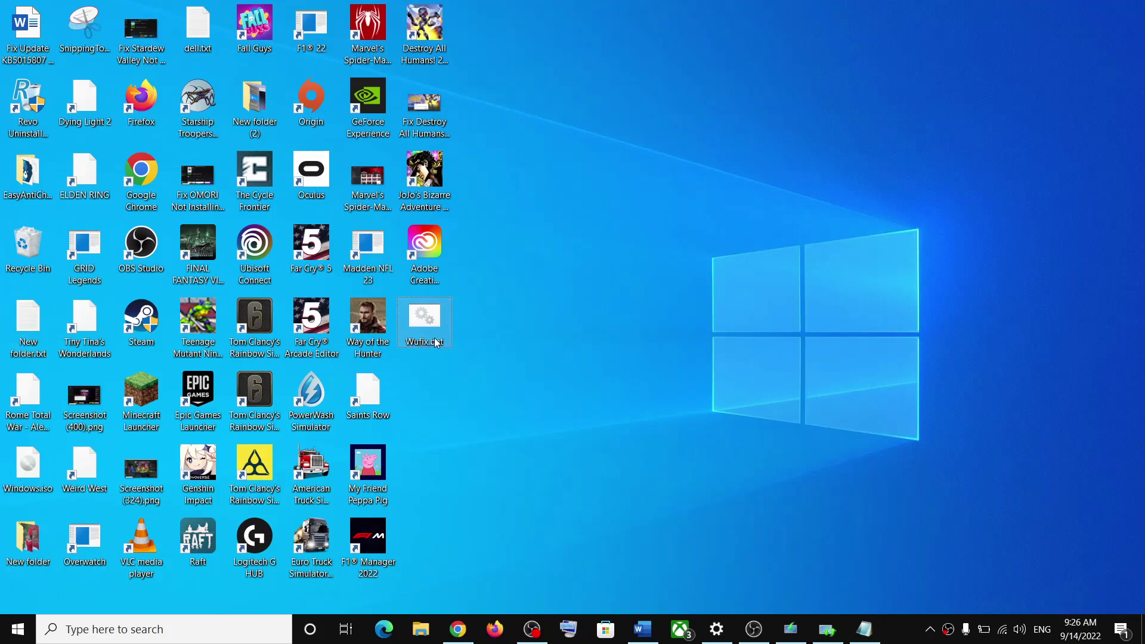
# - Run Wufix.bat as administrator and center the Command Prompt window
pyautogui.rightClick(425, 335)
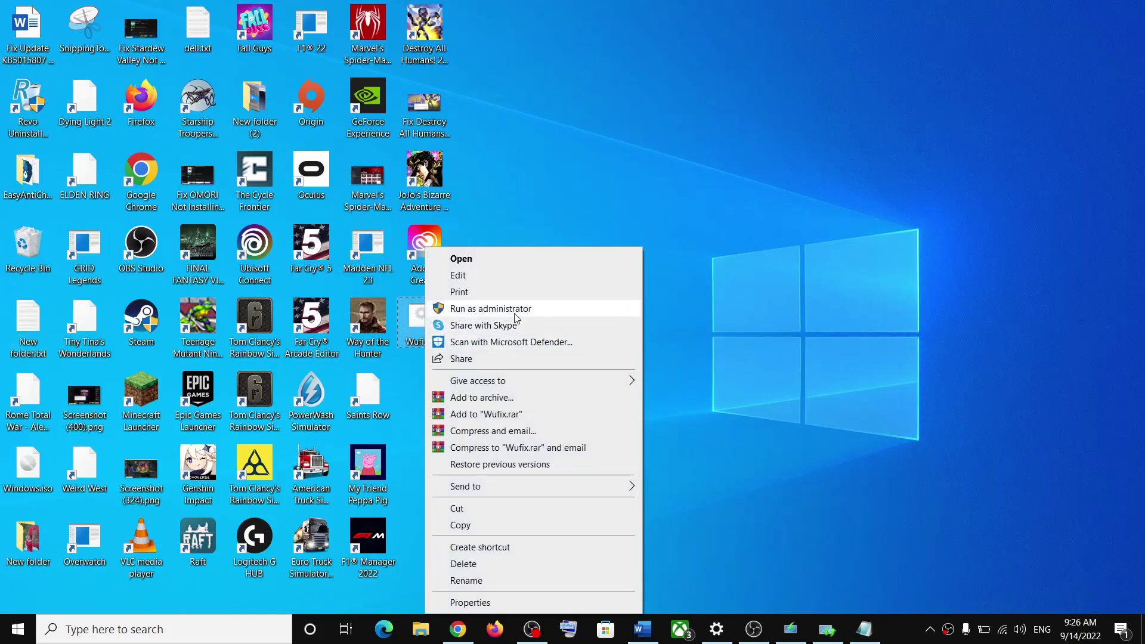
pyautogui.click(712, 333)
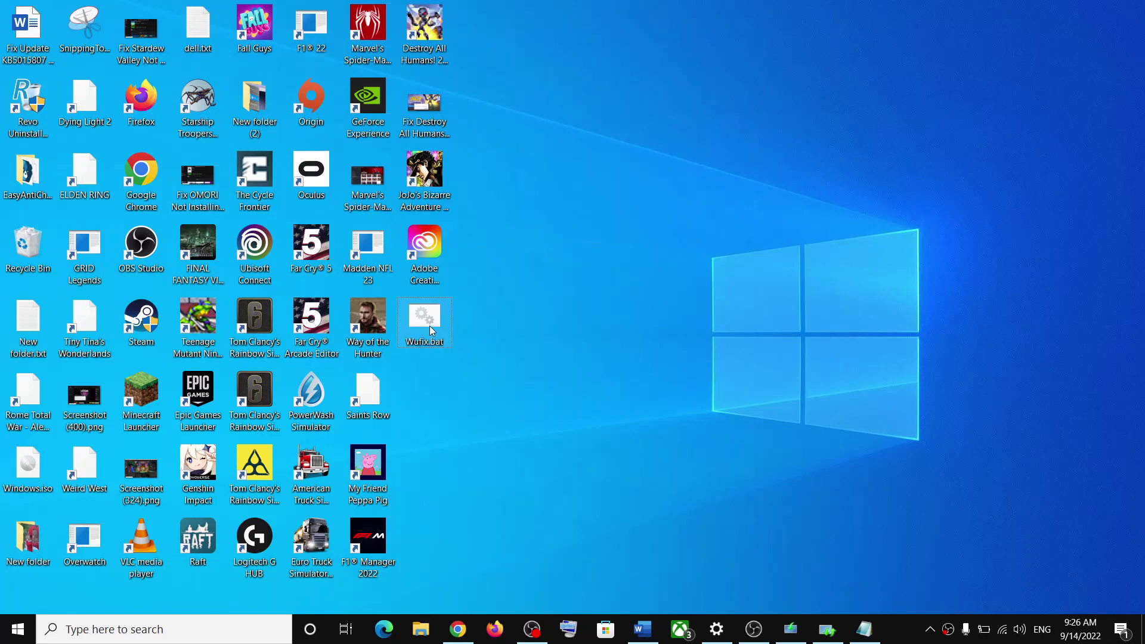
pyautogui.rightClick(429, 344)
pyautogui.click(522, 312)
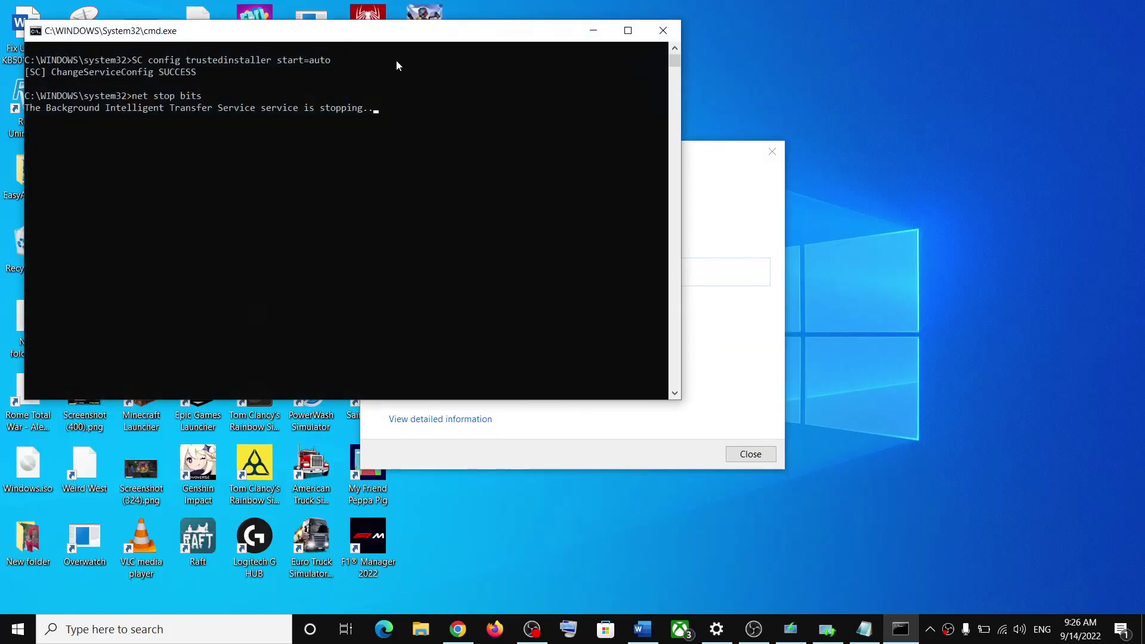
pyautogui.moveTo(376, 36); pyautogui.dragTo(602, 151)
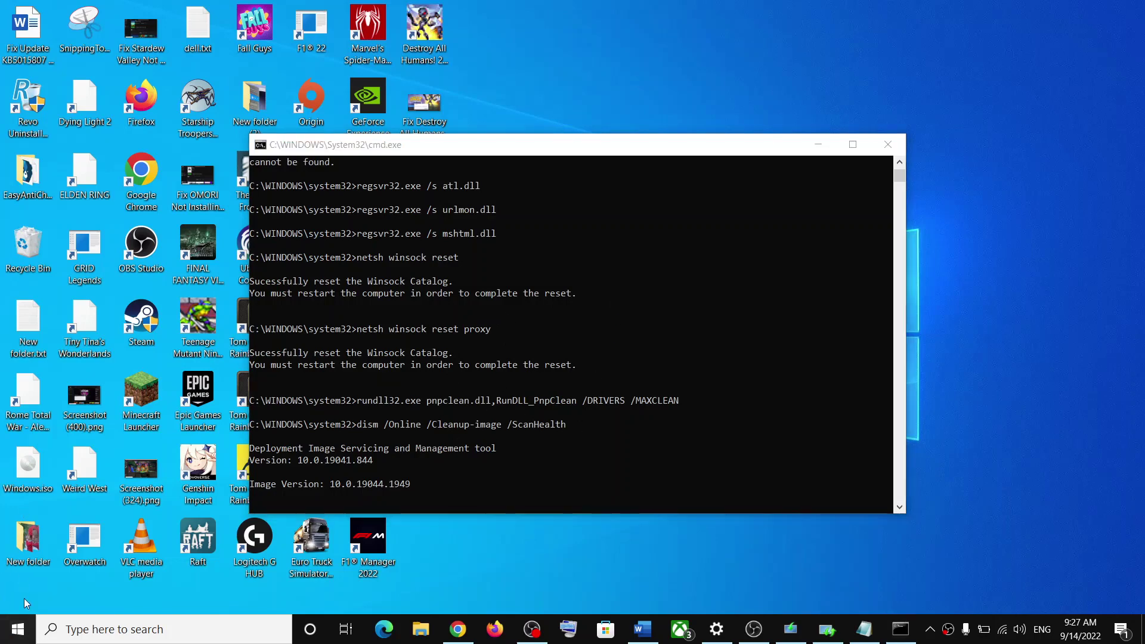
# - Dismiss the power menu and copy the Step 4 Media Creation Tool link from the guide
pyautogui.click(18, 629)
pyautogui.click(52, 597)
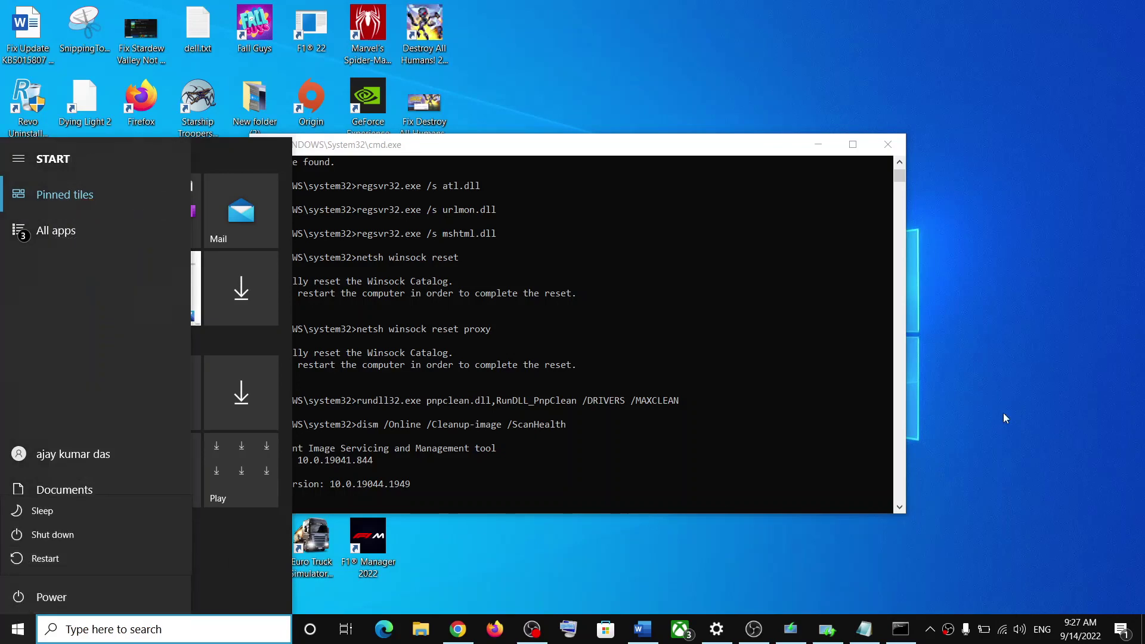
pyautogui.click(756, 329)
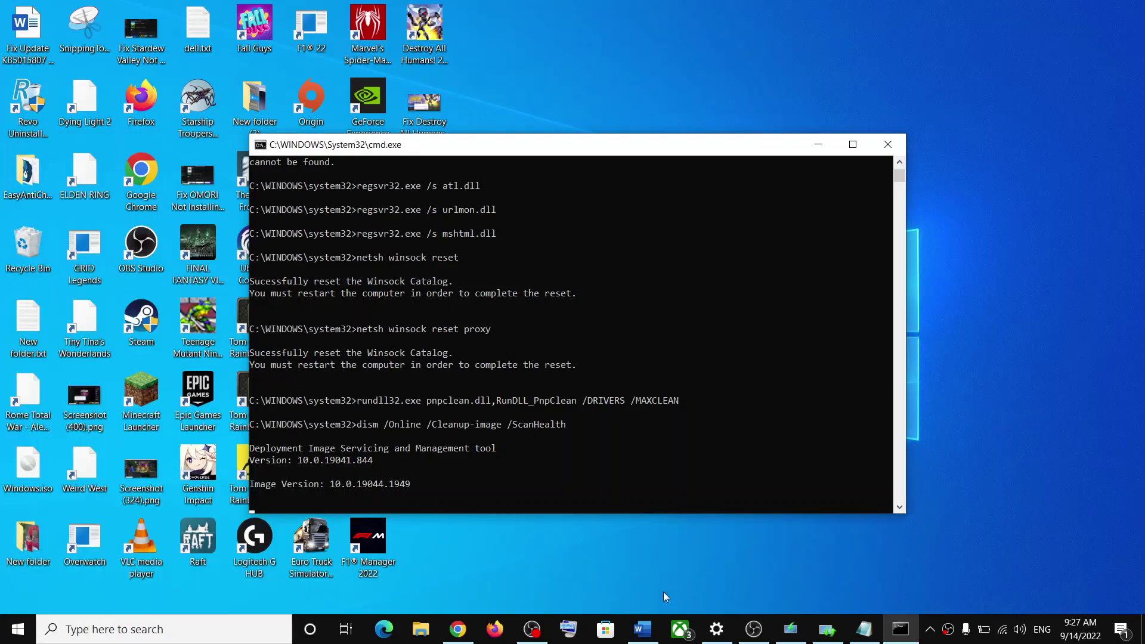
pyautogui.click(641, 629)
pyautogui.scroll(-3, 453, 389)
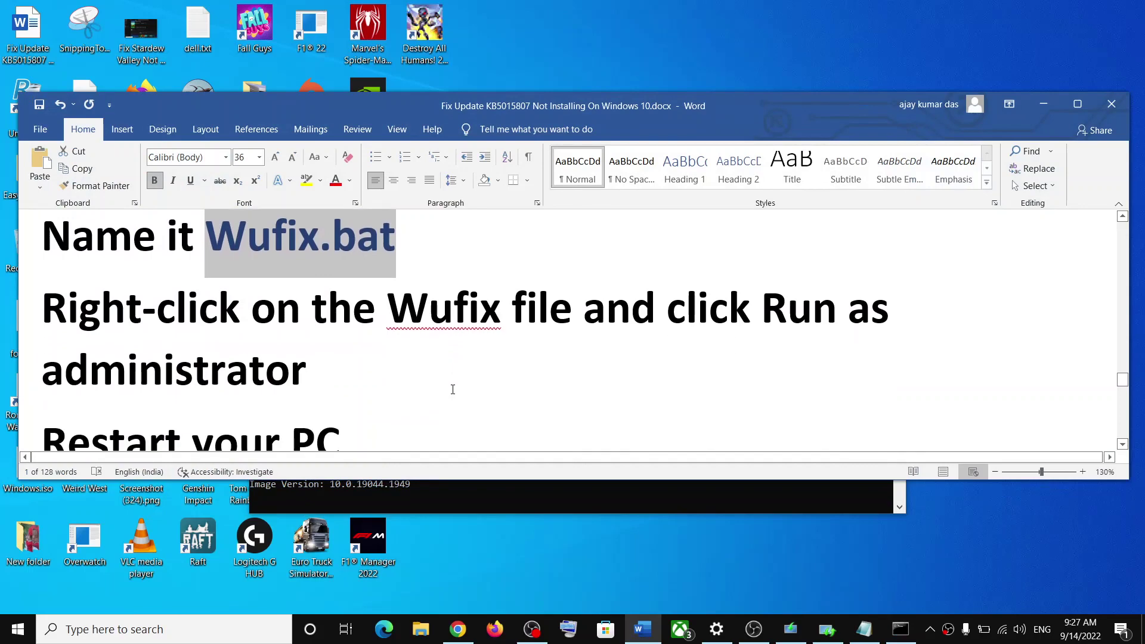
pyautogui.scroll(-3, 453, 389)
pyautogui.scroll(-3, 453, 388)
pyautogui.moveTo(190, 356); pyautogui.dragTo(785, 356)
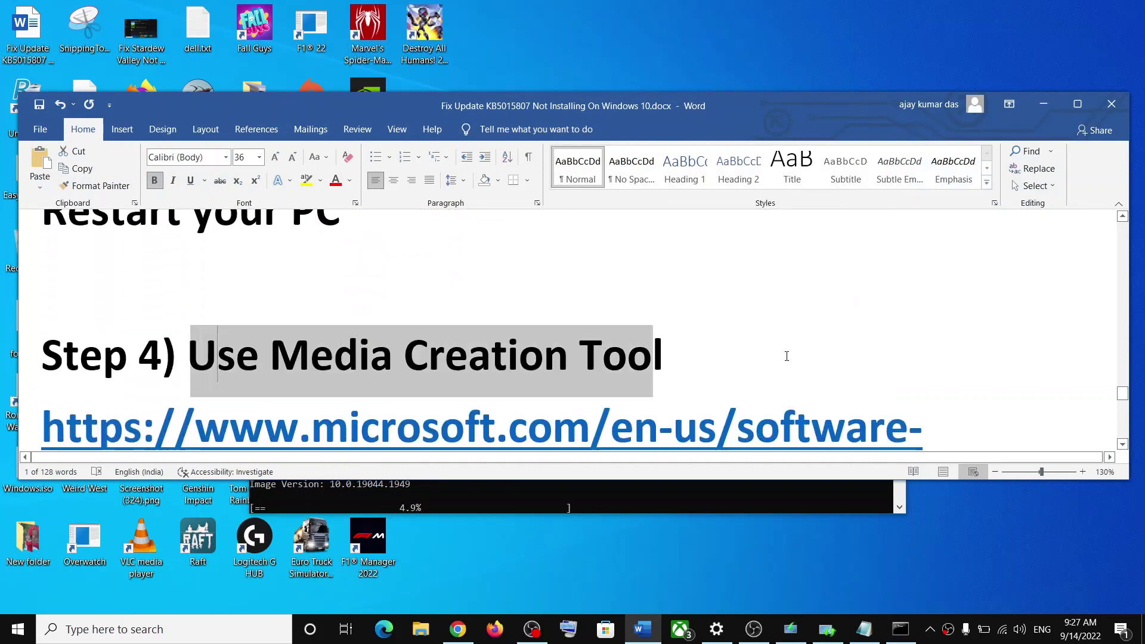
pyautogui.scroll(-2, 358, 391)
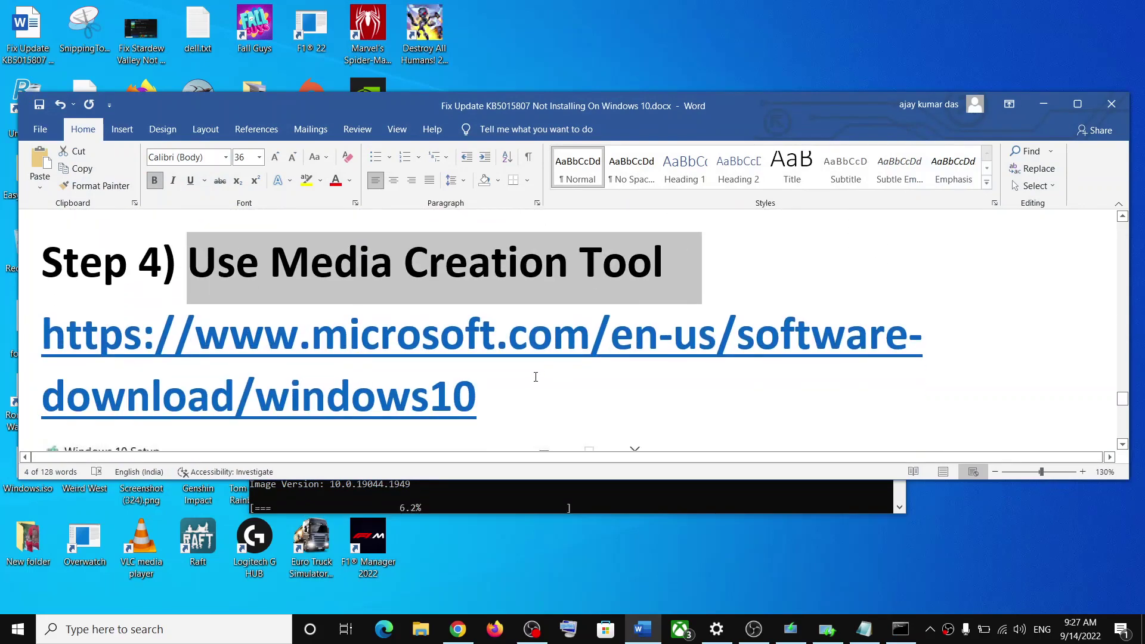
pyautogui.moveTo(501, 393); pyautogui.dragTo(41, 332)
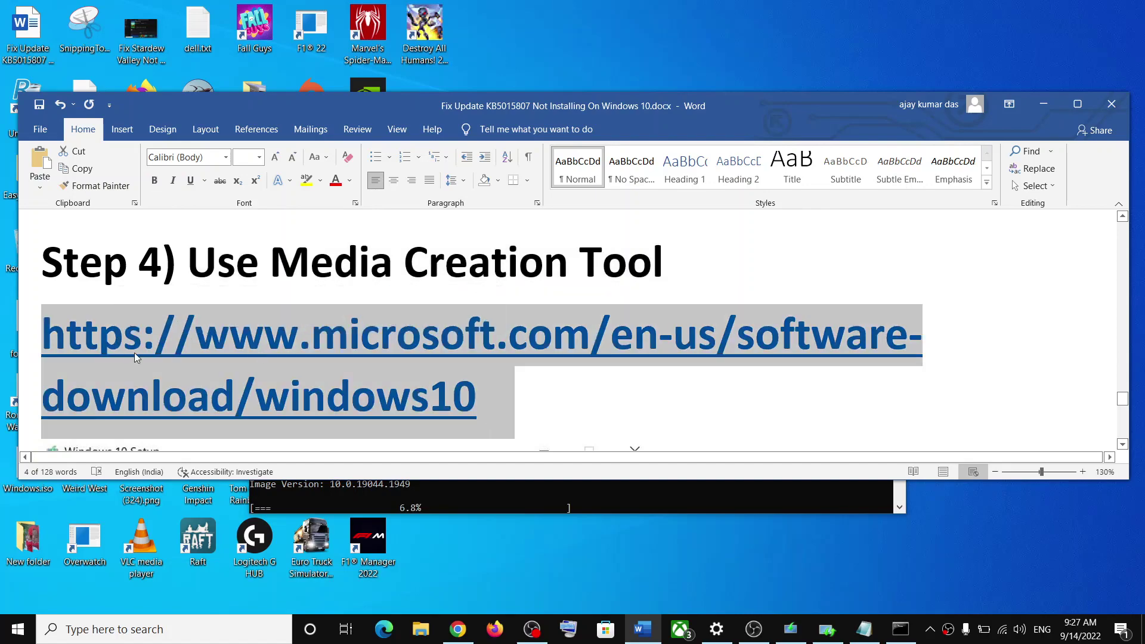
pyautogui.rightClick(161, 357)
pyautogui.click(169, 117)
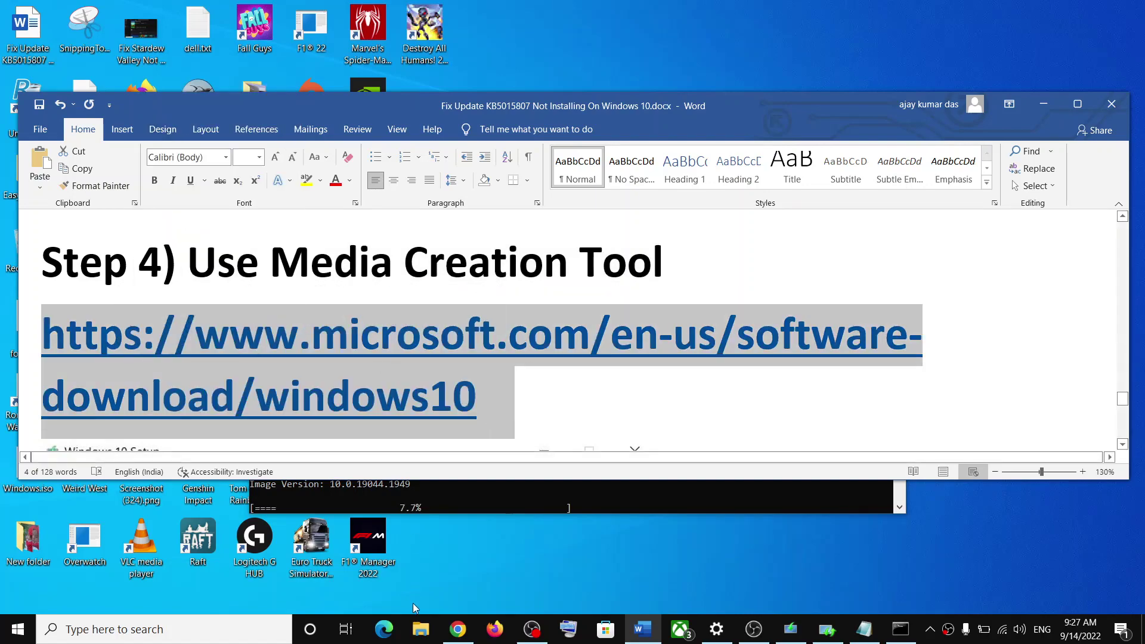
# - Launch the Media Creation Tool, accept the license, and choose Upgrade this PC now
pyautogui.click(457, 629)
pyautogui.scroll(-3, 290, 361)
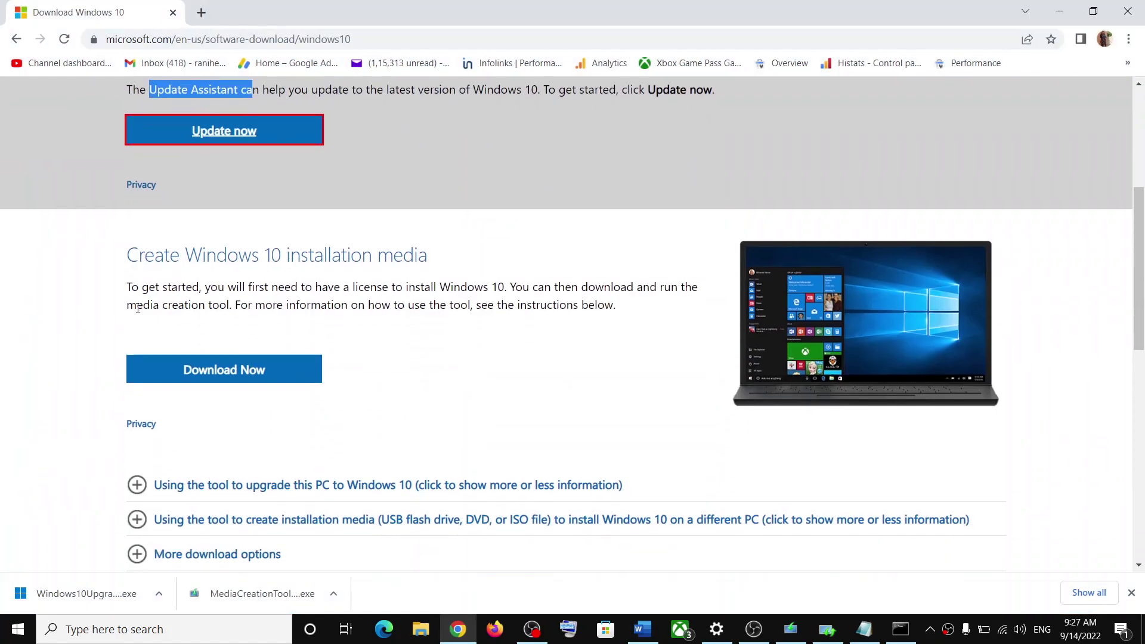
pyautogui.moveTo(134, 304); pyautogui.dragTo(265, 306)
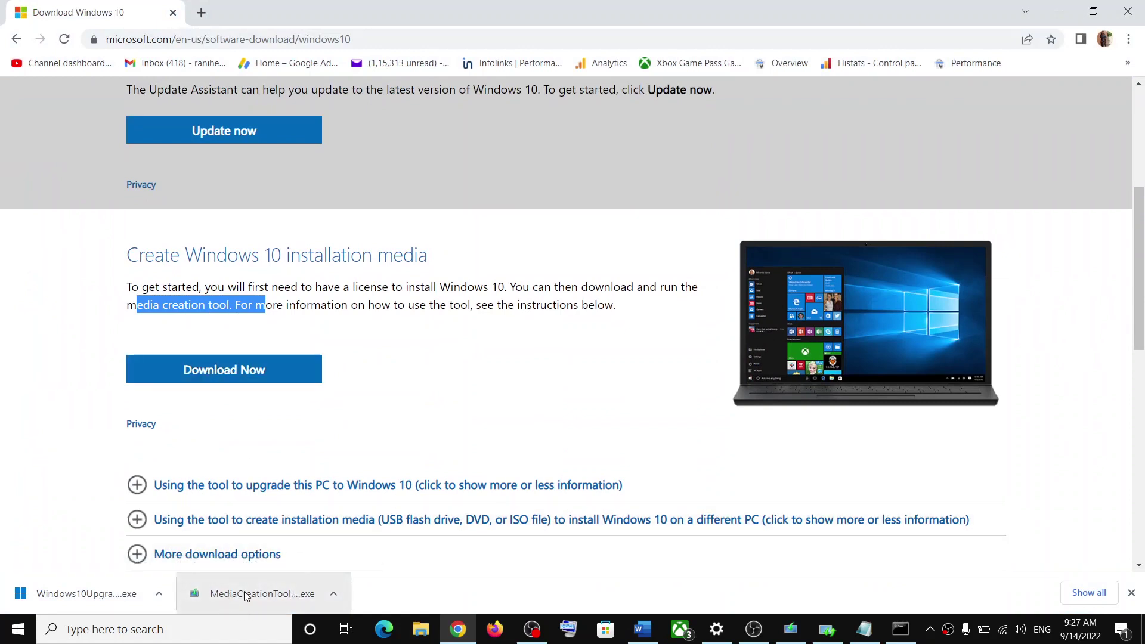
pyautogui.click(790, 629)
pyautogui.click(751, 488)
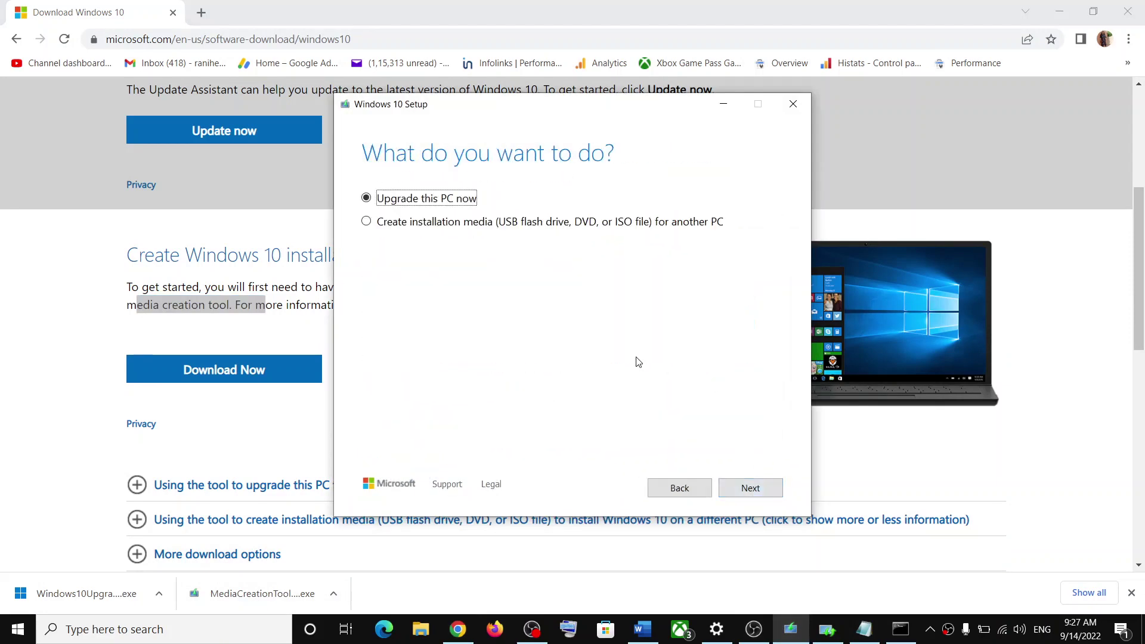
pyautogui.click(751, 487)
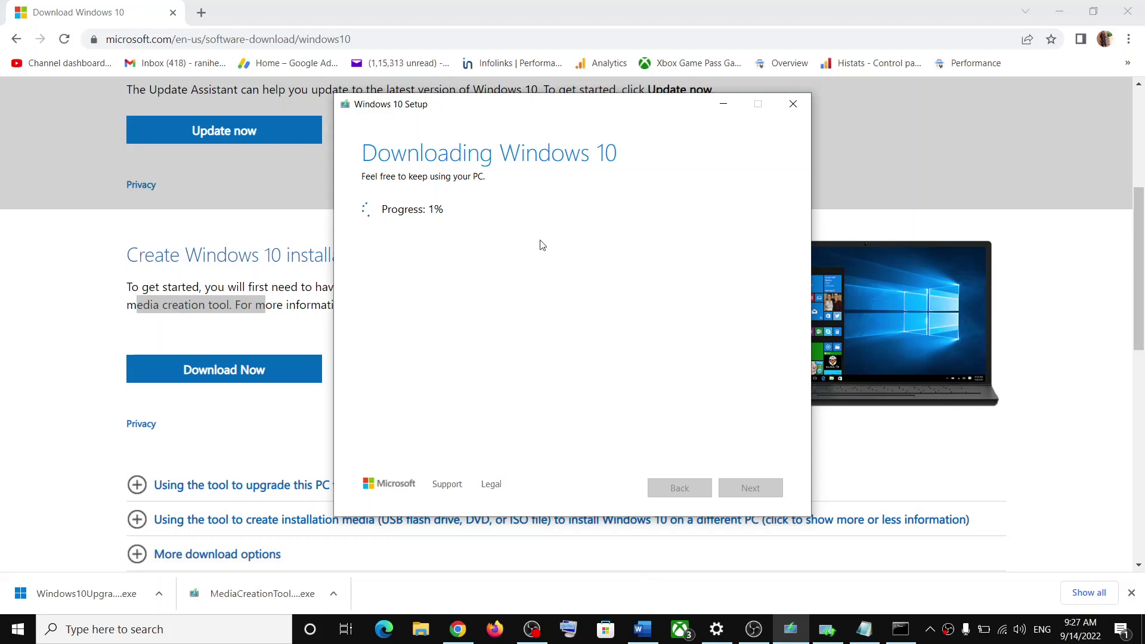
# - Bring the Word guide forward and maximize its window
pyautogui.click(660, 623)
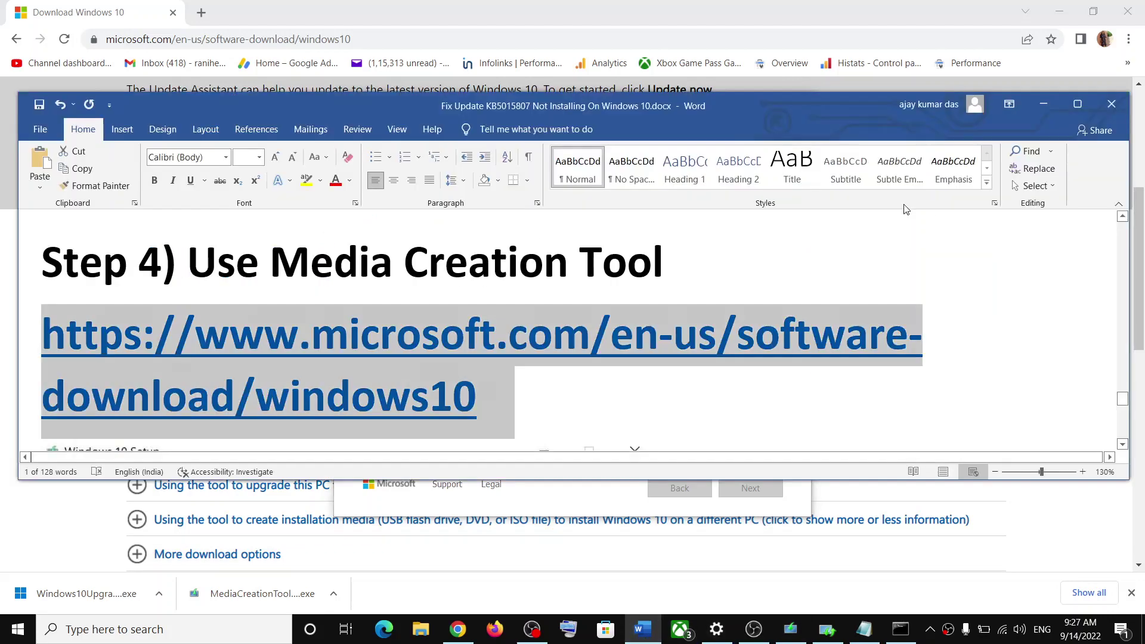
pyautogui.scroll(-3, 710, 233)
pyautogui.scroll(-2, 711, 232)
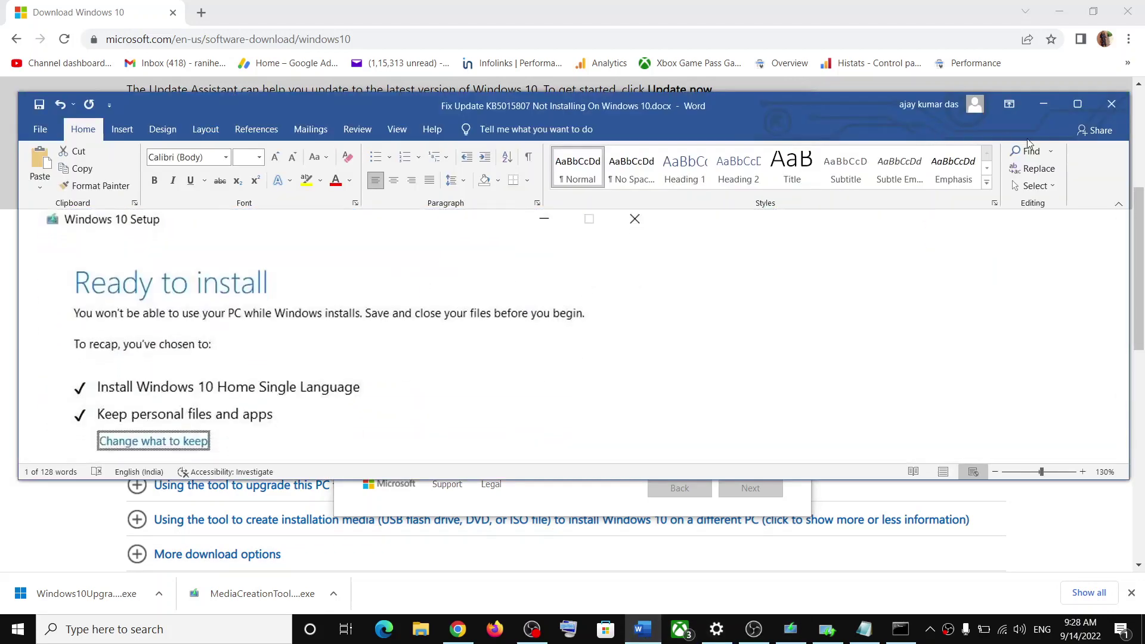
pyautogui.click(1078, 105)
pyautogui.scroll(1, 179, 251)
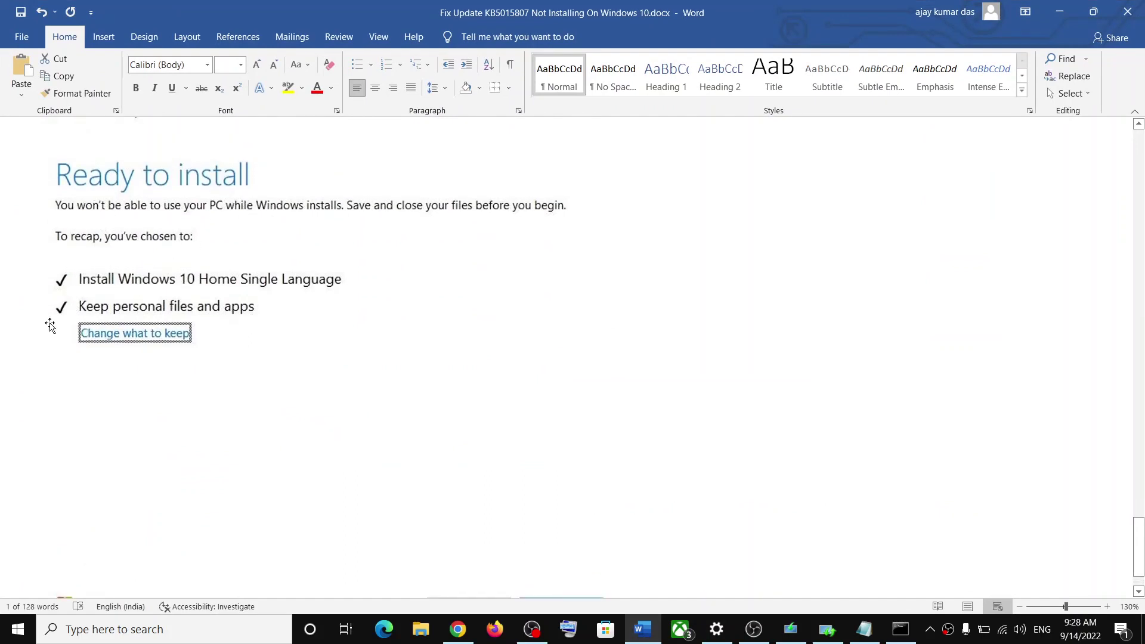
pyautogui.scroll(-2, 89, 341)
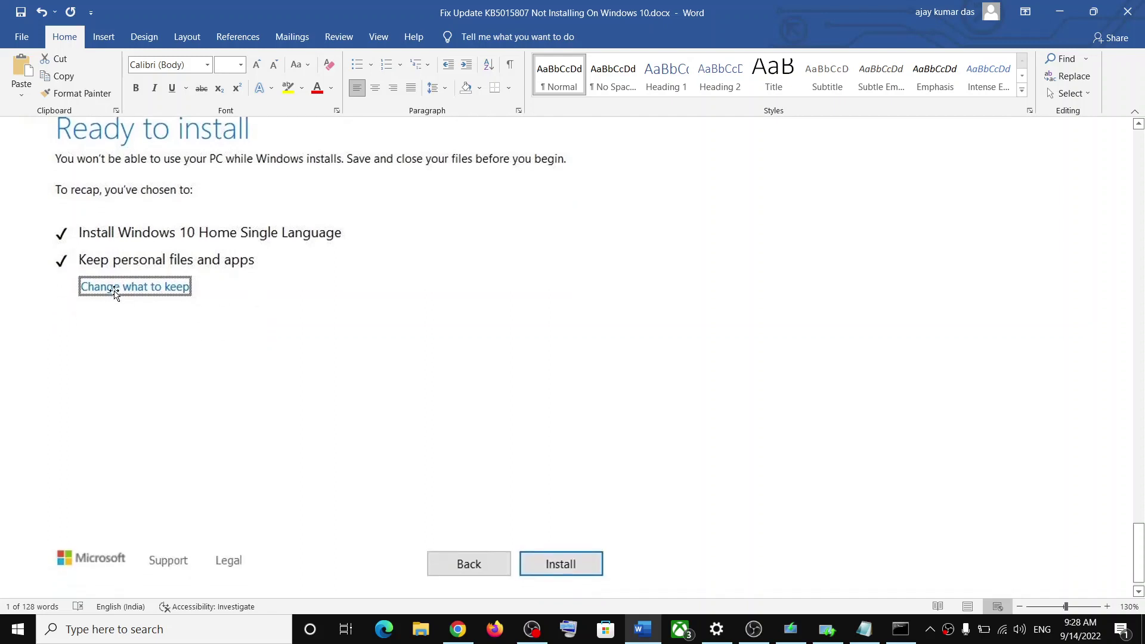
pyautogui.scroll(2, 58, 311)
pyautogui.scroll(-2, 307, 306)
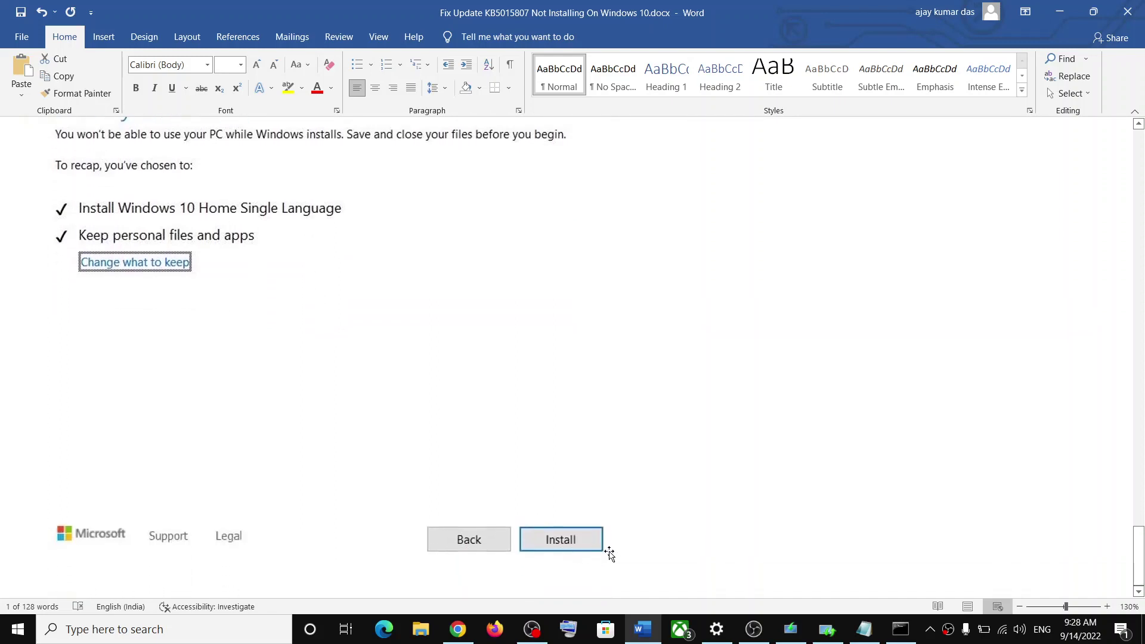
pyautogui.scroll(1, 494, 435)
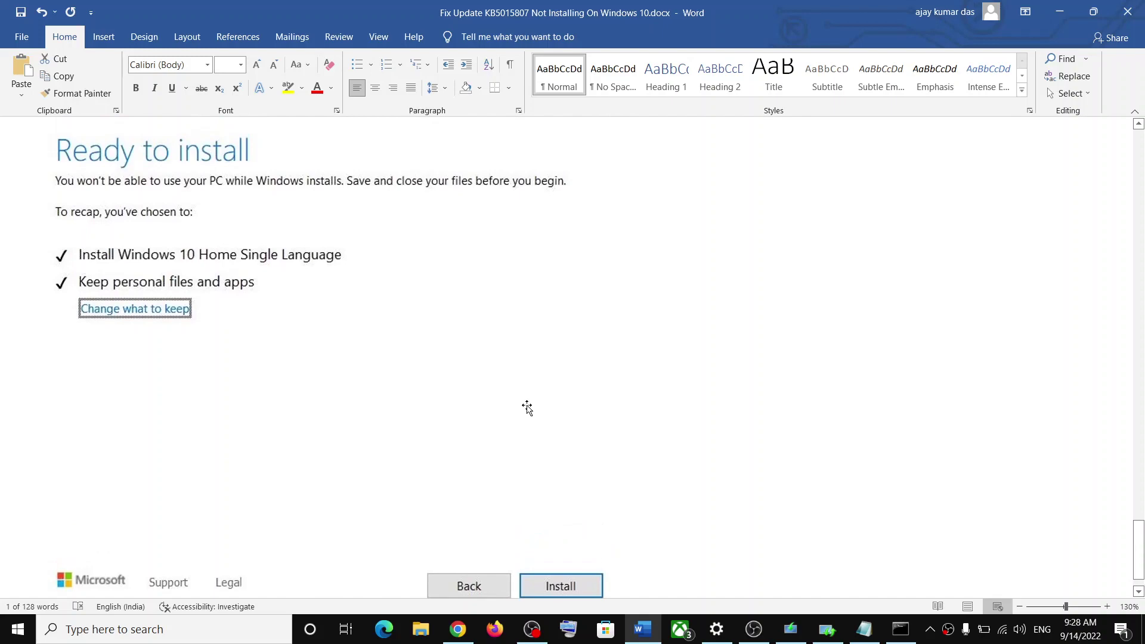
# - Bring up Windows Update in Settings and highlight the KB5017308 number in the installing update's title
pyautogui.click(715, 629)
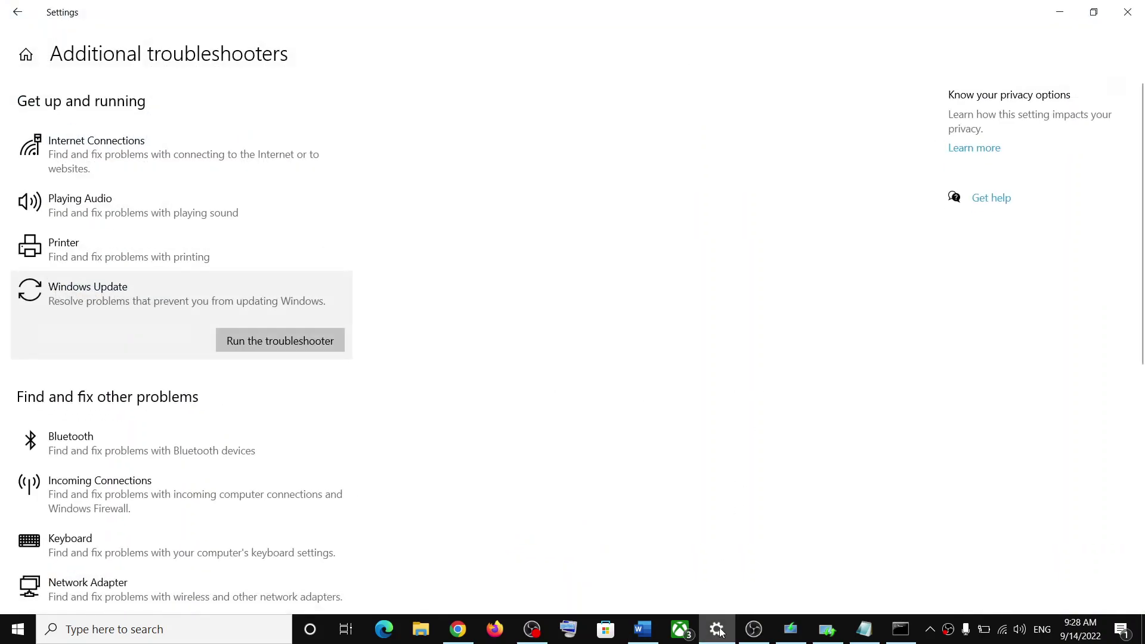
pyautogui.click(25, 53)
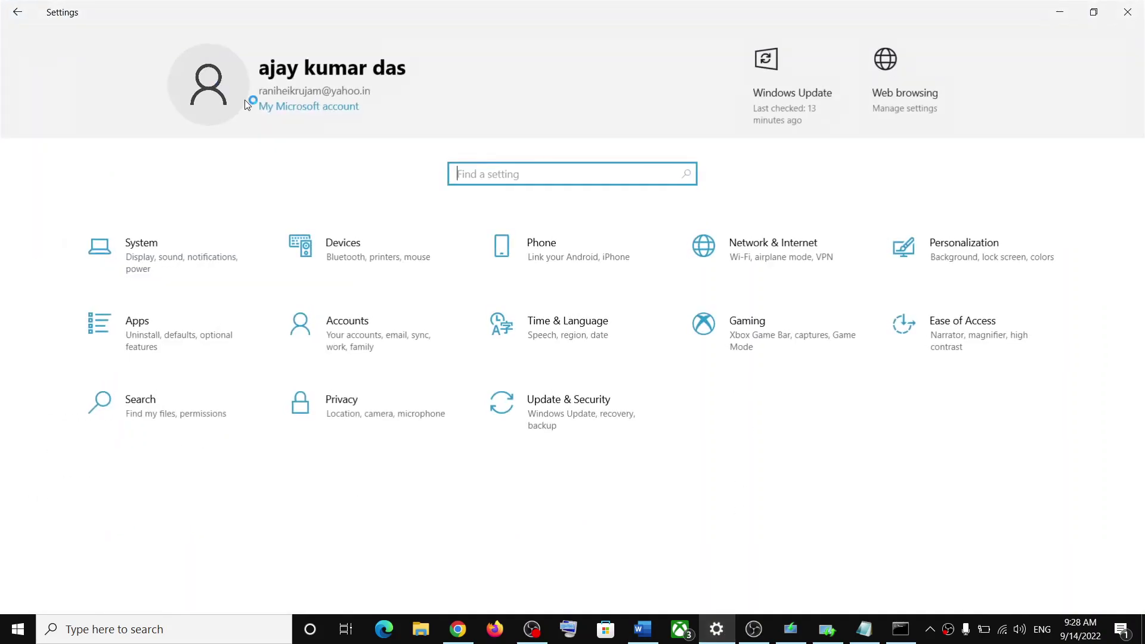
pyautogui.click(568, 407)
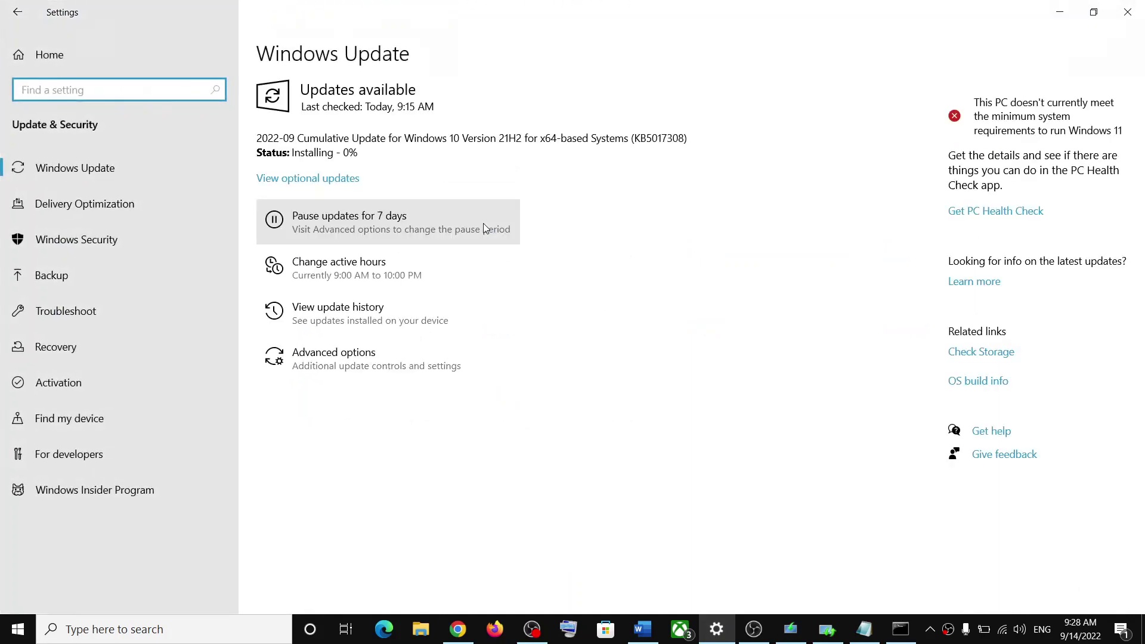
pyautogui.moveTo(641, 139); pyautogui.dragTo(709, 138)
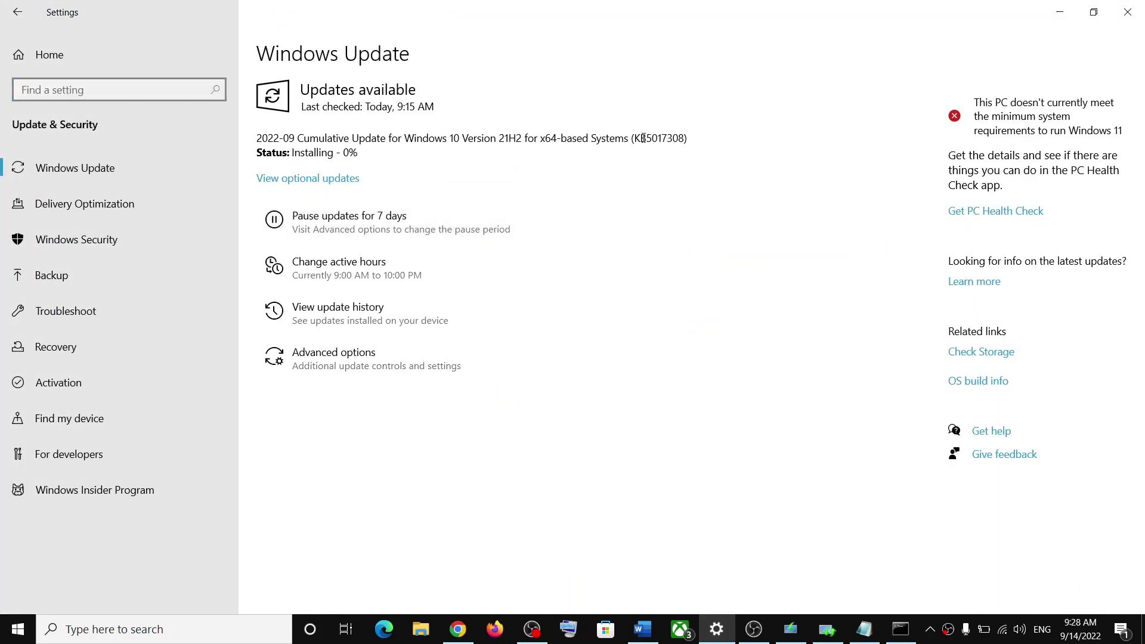
pyautogui.click(904, 630)
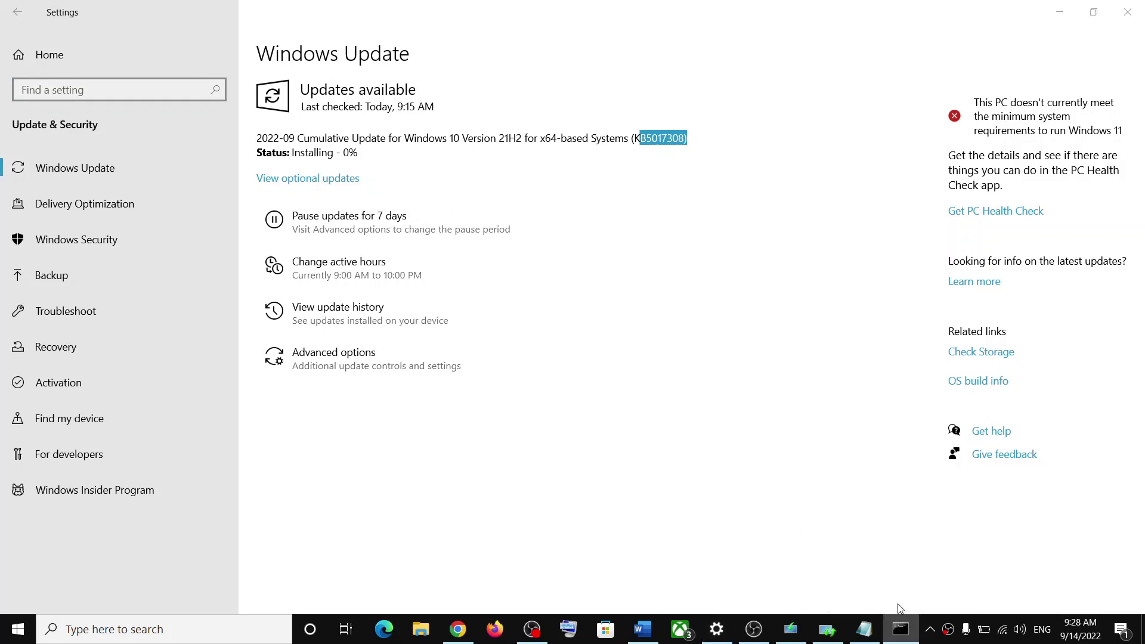